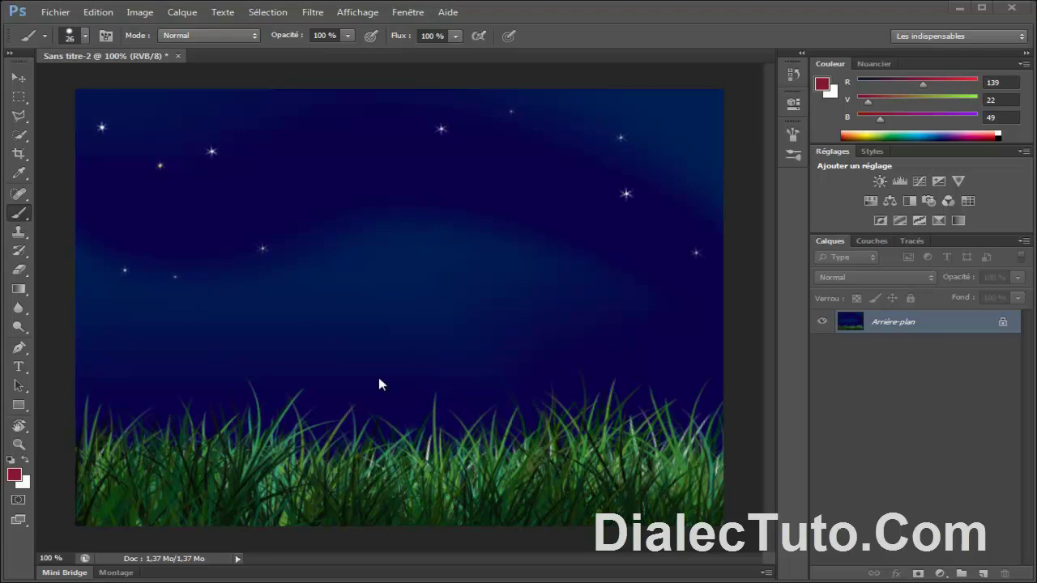
# Create a new 800 x 600 pixel RGB document at 72 pixels/inch with a white background
pyautogui.click(57, 15)
pyautogui.click(49, 28)
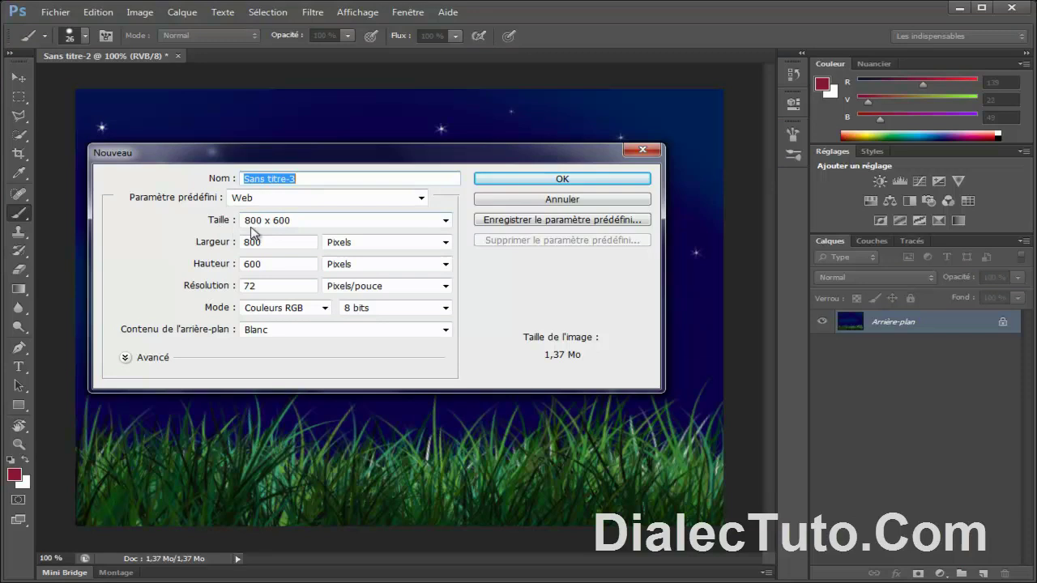
pyautogui.click(557, 179)
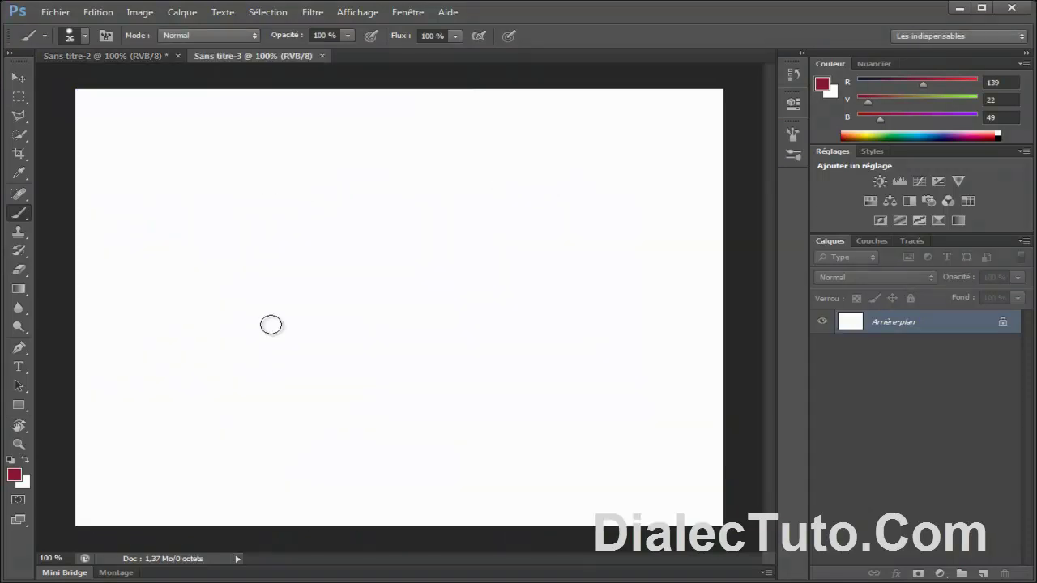
# Reset the colours to default black and white and paint a short curved black brush stroke in the canvas's upper-left area
pyautogui.click(11, 461)
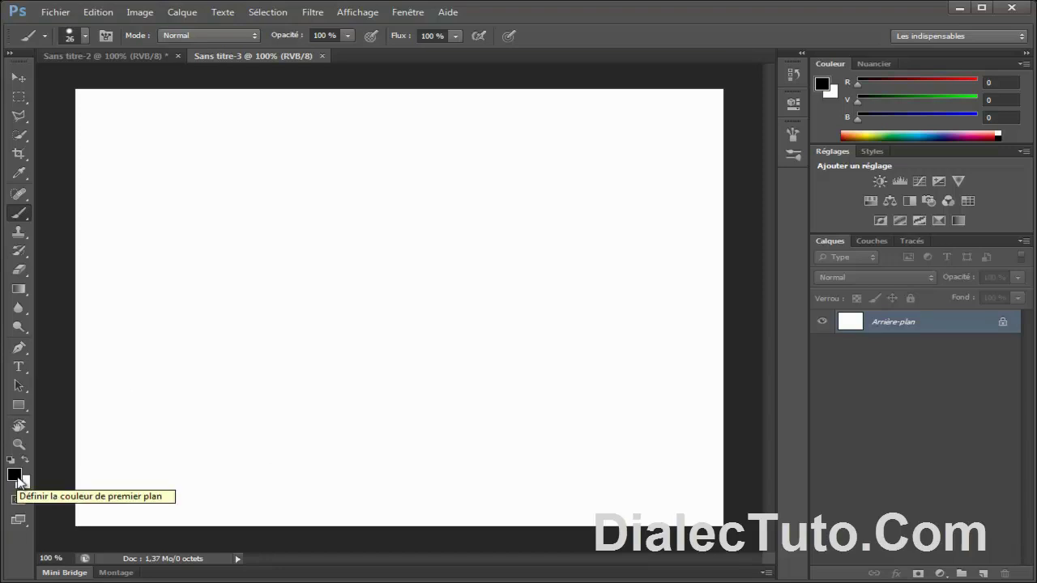
pyautogui.moveTo(103, 217)
pyautogui.mouseDown()
pyautogui.moveTo(122, 172)
pyautogui.moveTo(179, 119)
pyautogui.mouseUp()
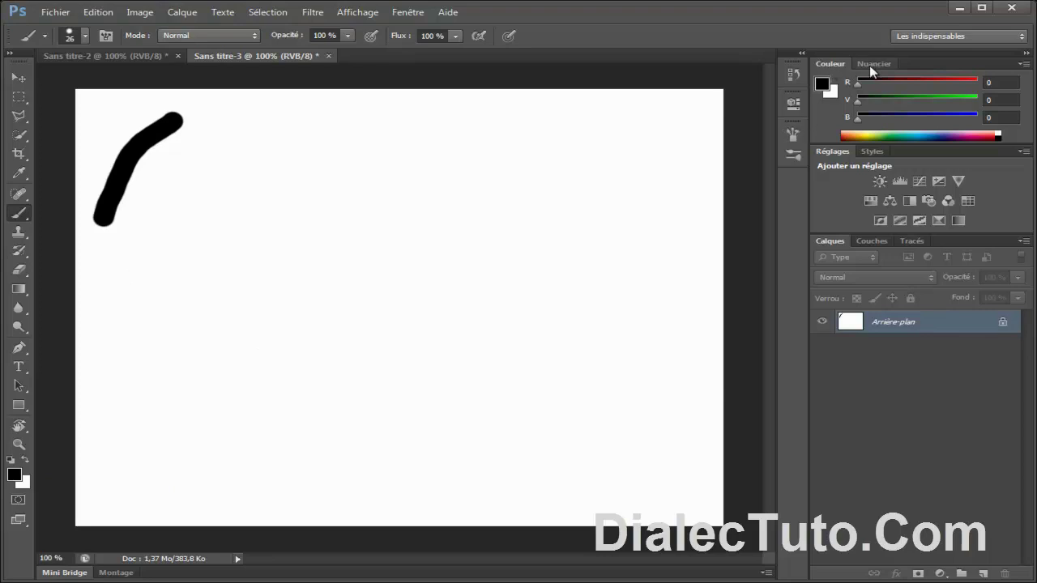
# Detach the Couleur and Nuancier panels from the dock and close both of them
pyautogui.moveTo(837, 64); pyautogui.dragTo(447, 240)
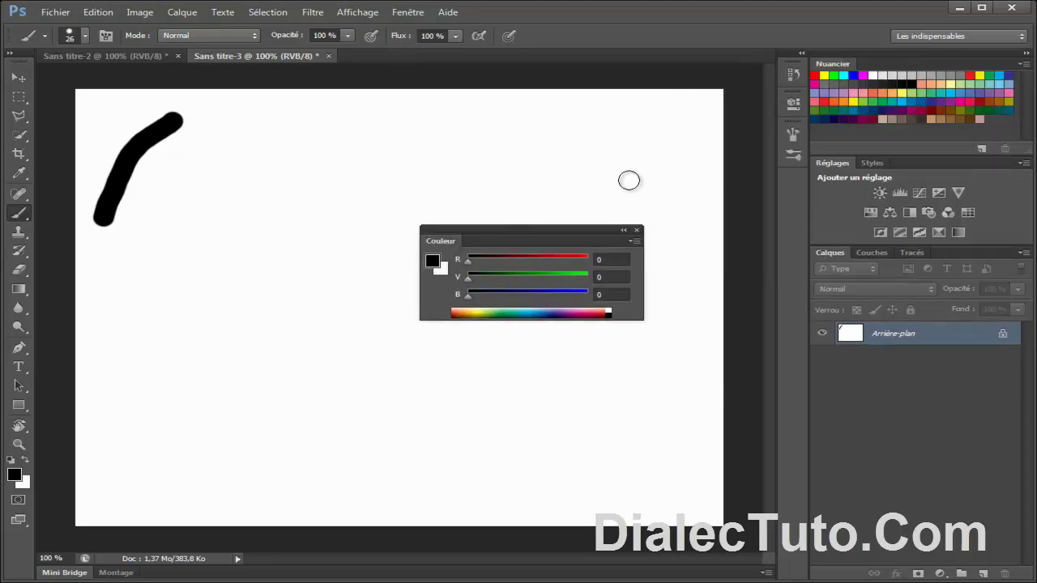
pyautogui.click(639, 232)
pyautogui.moveTo(839, 66); pyautogui.dragTo(365, 254)
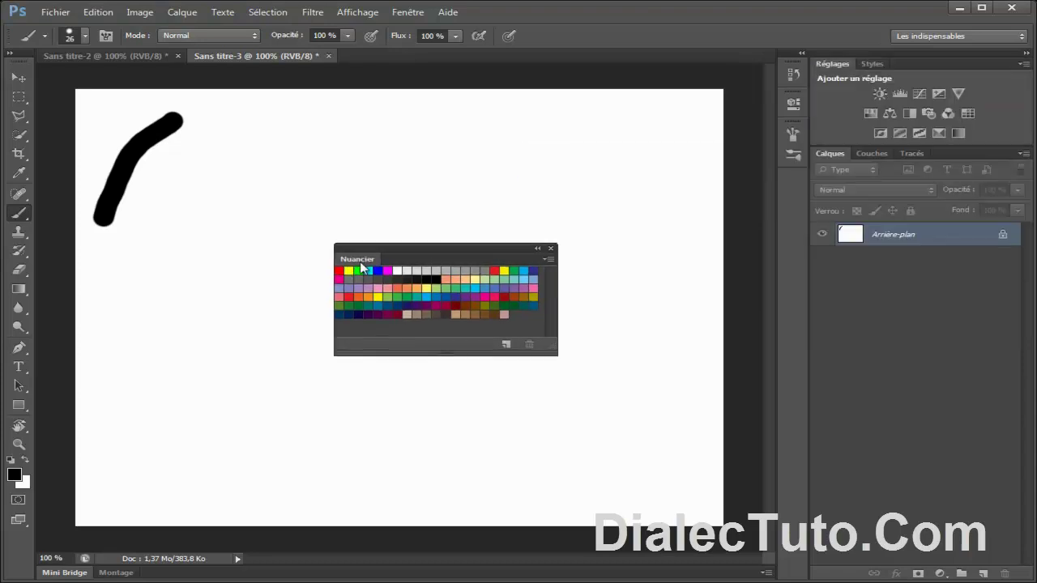
pyautogui.click(555, 246)
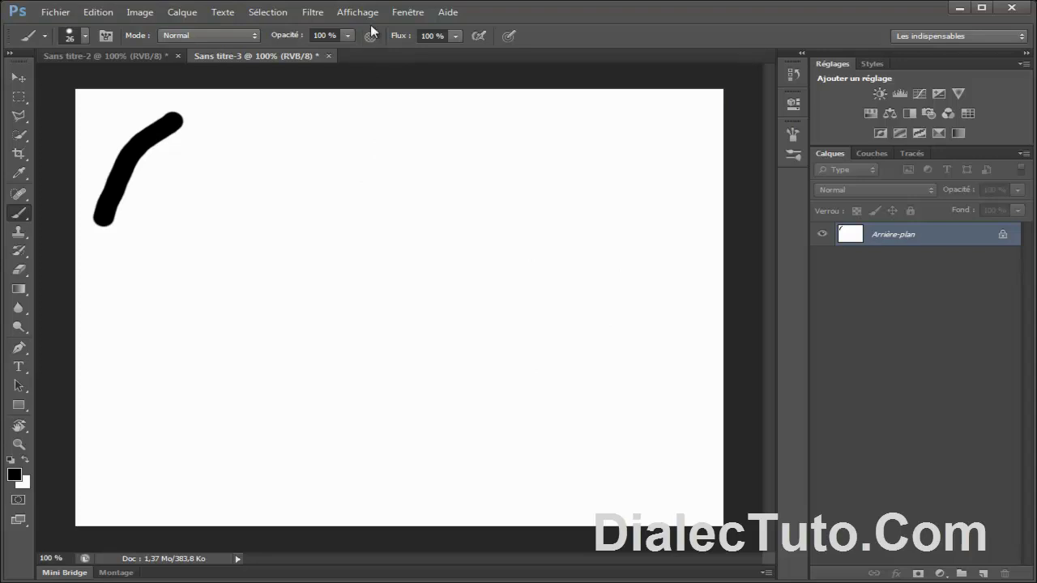
# Reopen the Couleur and Nuancier panels and dock them together above the Réglages panel
pyautogui.click(409, 13)
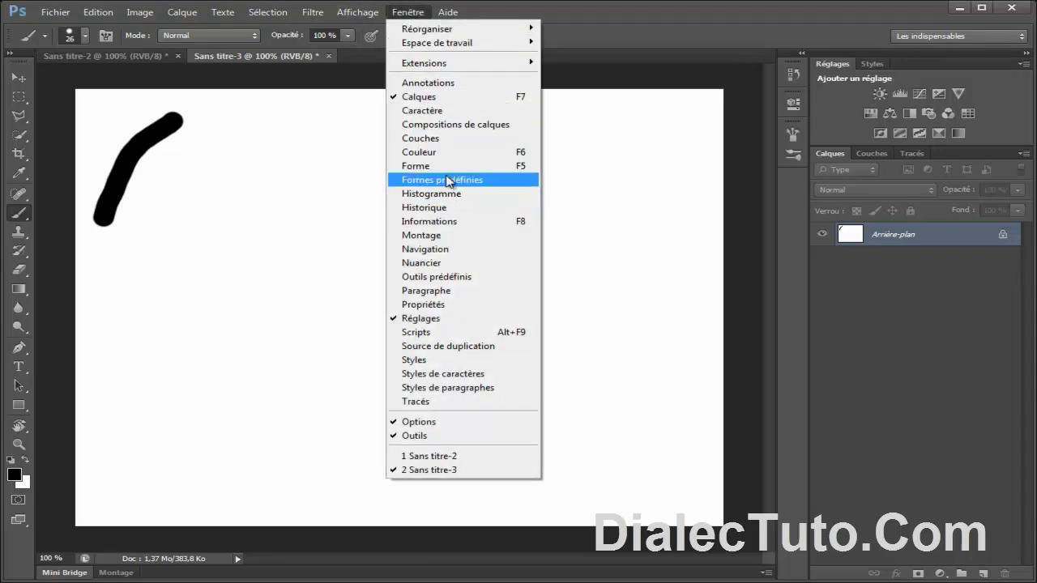
pyautogui.click(438, 152)
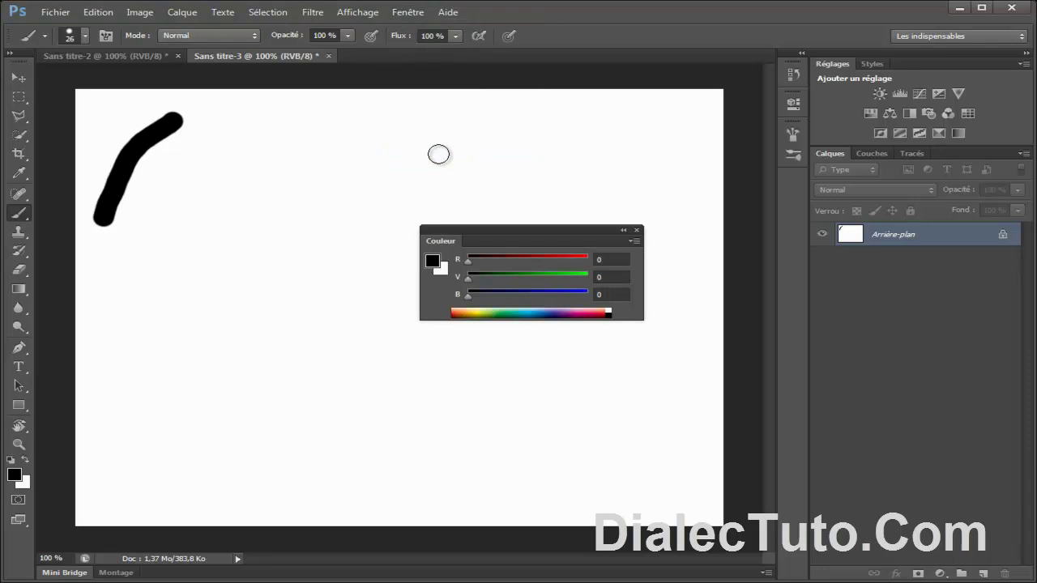
pyautogui.click(409, 13)
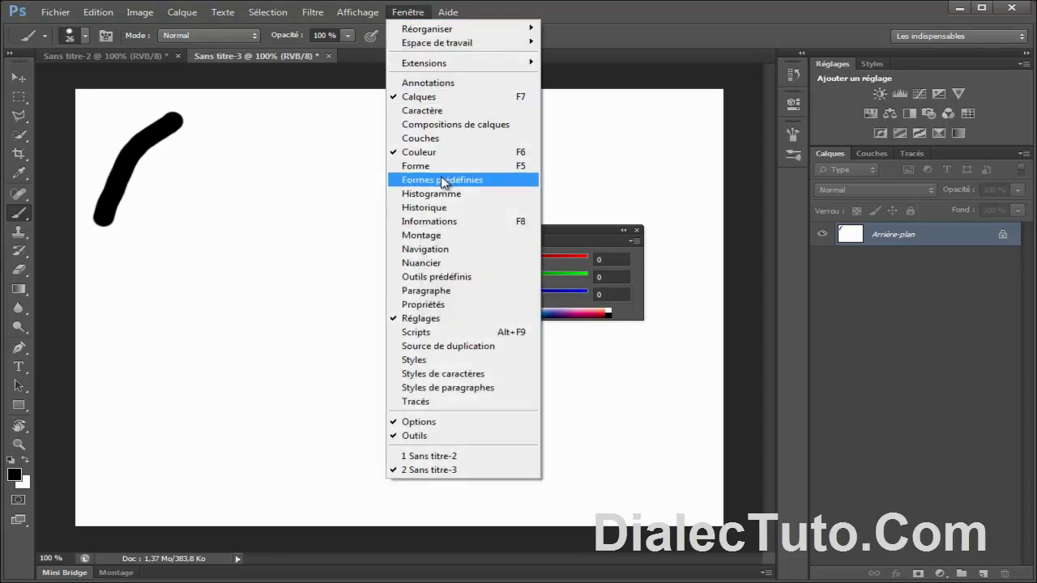
pyautogui.click(442, 263)
pyautogui.moveTo(429, 249); pyautogui.dragTo(268, 328)
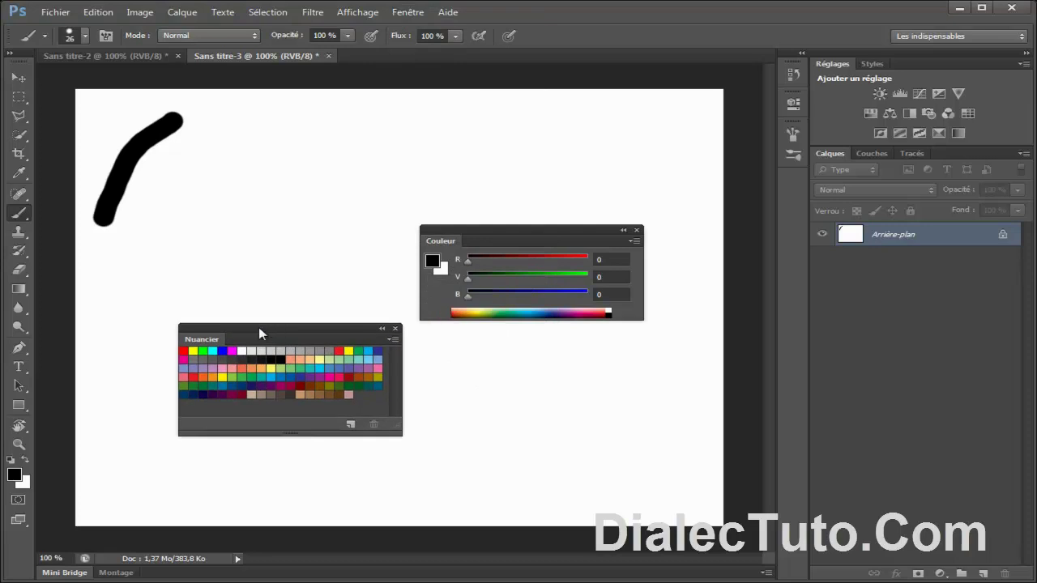
pyautogui.moveTo(202, 347); pyautogui.dragTo(866, 56)
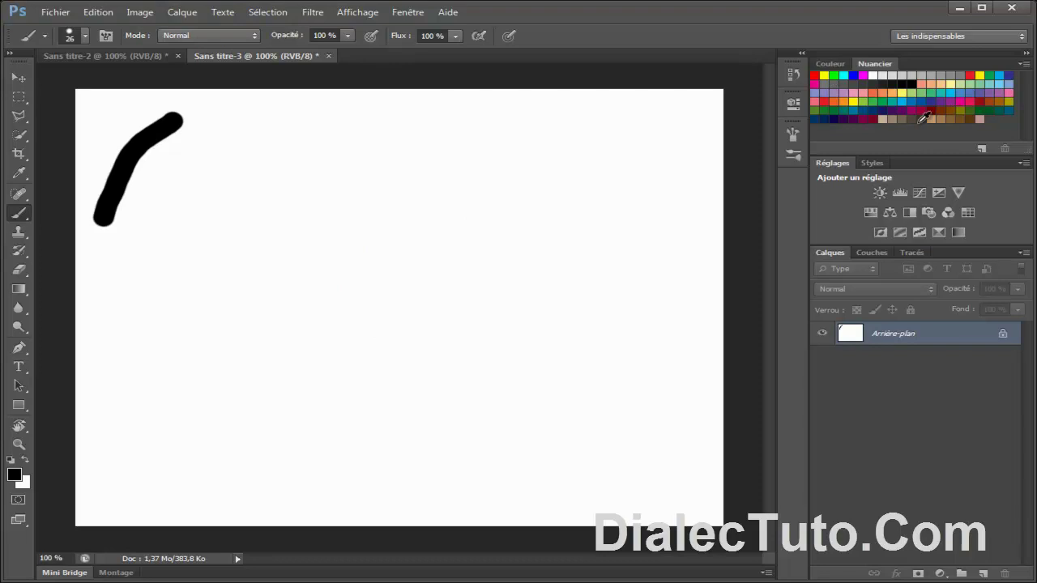
# Paint two orange brush strokes and one magenta stroke to the right of the black one, using swatch colours
pyautogui.click(814, 76)
pyautogui.click(843, 102)
pyautogui.click(130, 293)
pyautogui.moveTo(130, 293); pyautogui.dragTo(262, 148)
pyautogui.moveTo(242, 229)
pyautogui.mouseDown()
pyautogui.moveTo(308, 148)
pyautogui.moveTo(333, 137)
pyautogui.mouseUp()
pyautogui.click(862, 75)
pyautogui.moveTo(313, 230)
pyautogui.mouseDown()
pyautogui.moveTo(358, 177)
pyautogui.moveTo(442, 143)
pyautogui.mouseUp()
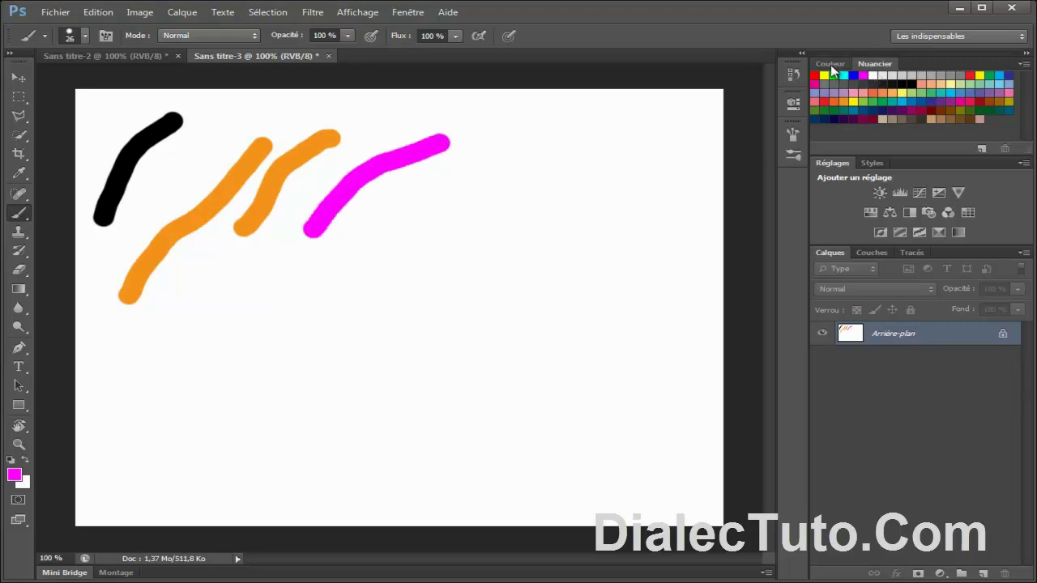
# Mix a dark purple foreground colour with the values R 79, V 0, B 72
pyautogui.click(831, 65)
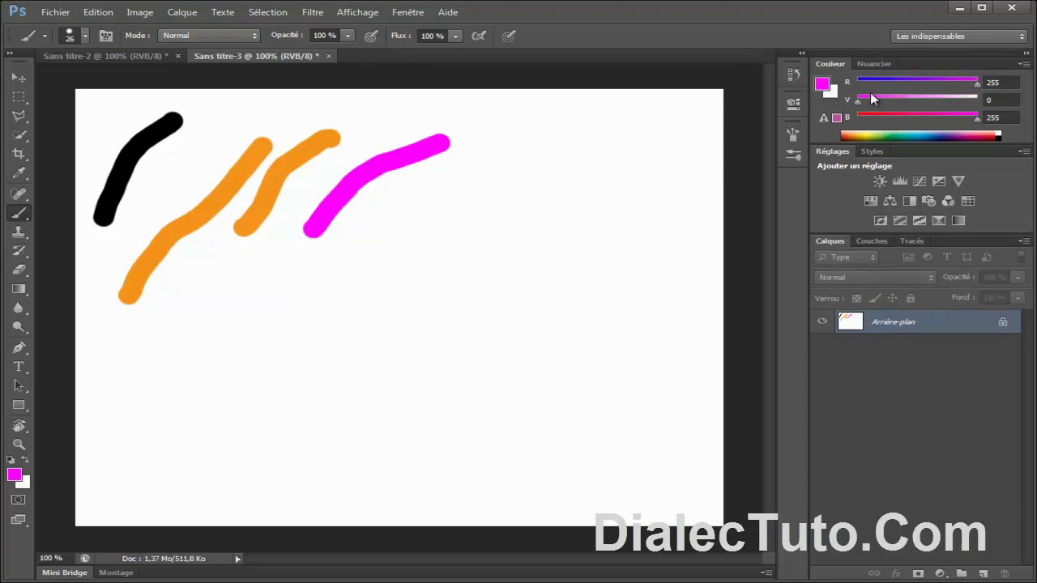
pyautogui.moveTo(977, 84); pyautogui.dragTo(909, 85)
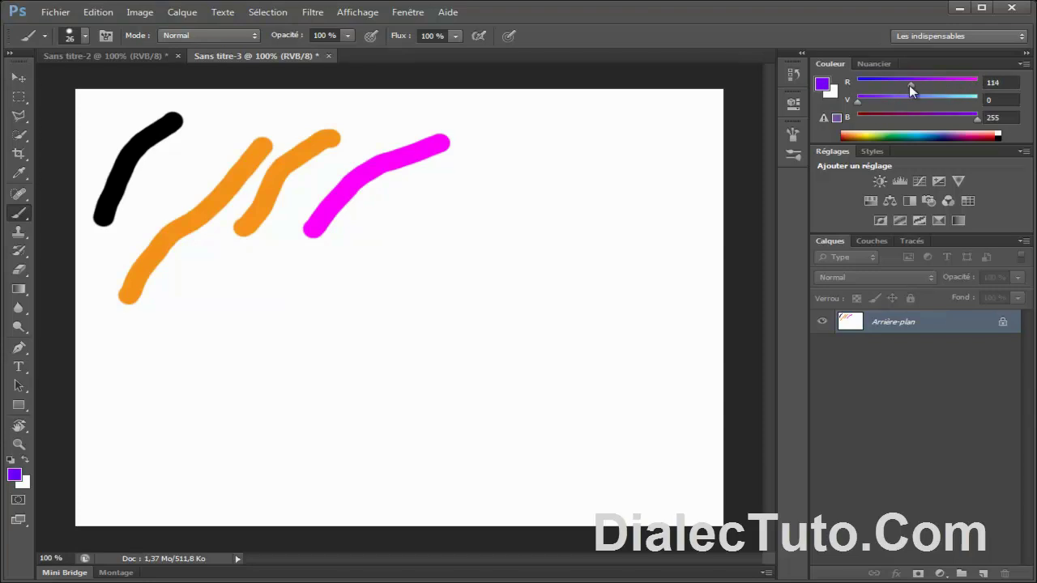
pyautogui.moveTo(947, 121); pyautogui.dragTo(891, 121)
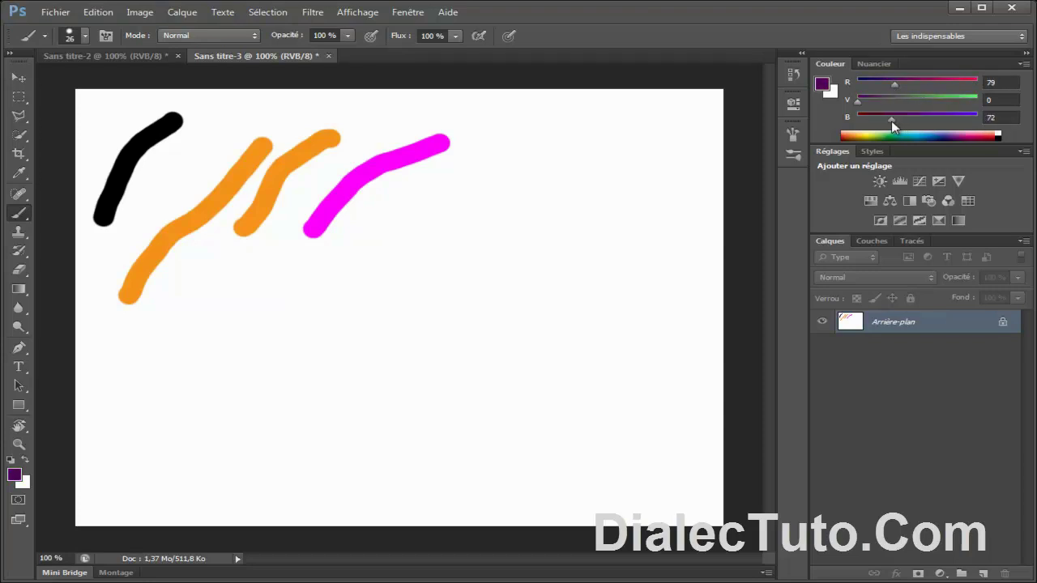
# Pick a light blue foreground colour (R 0, V 181, B 241) from the spectrum and paint a wavy stroke below the magenta one
pyautogui.click(893, 133)
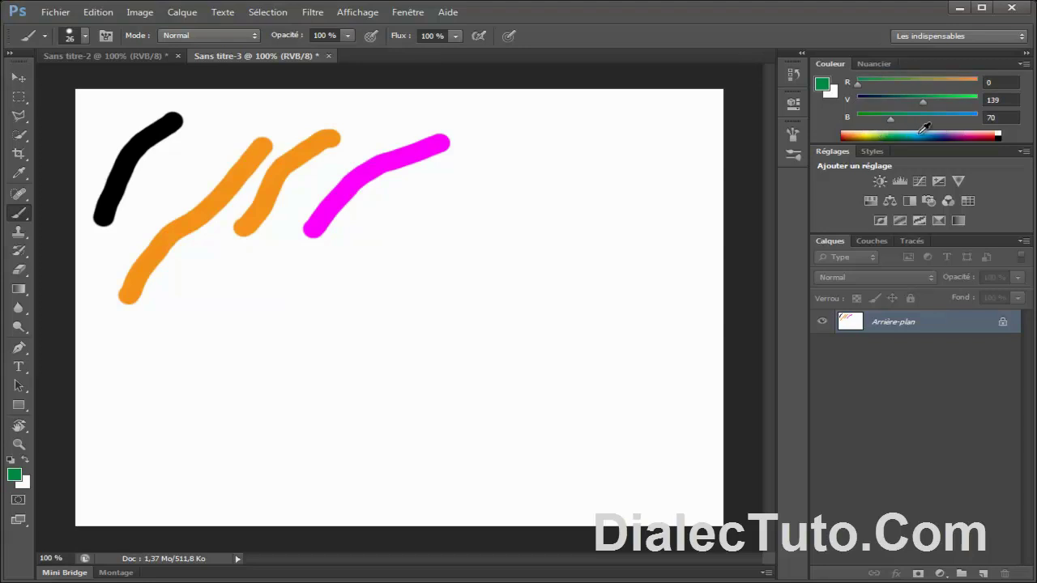
pyautogui.moveTo(920, 134); pyautogui.dragTo(922, 134)
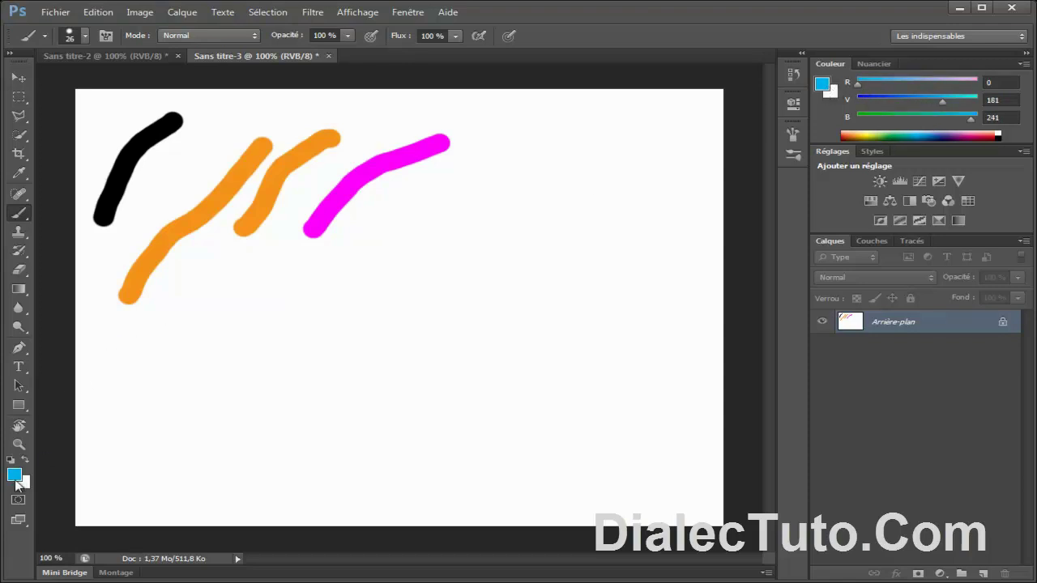
pyautogui.moveTo(301, 301); pyautogui.dragTo(521, 175)
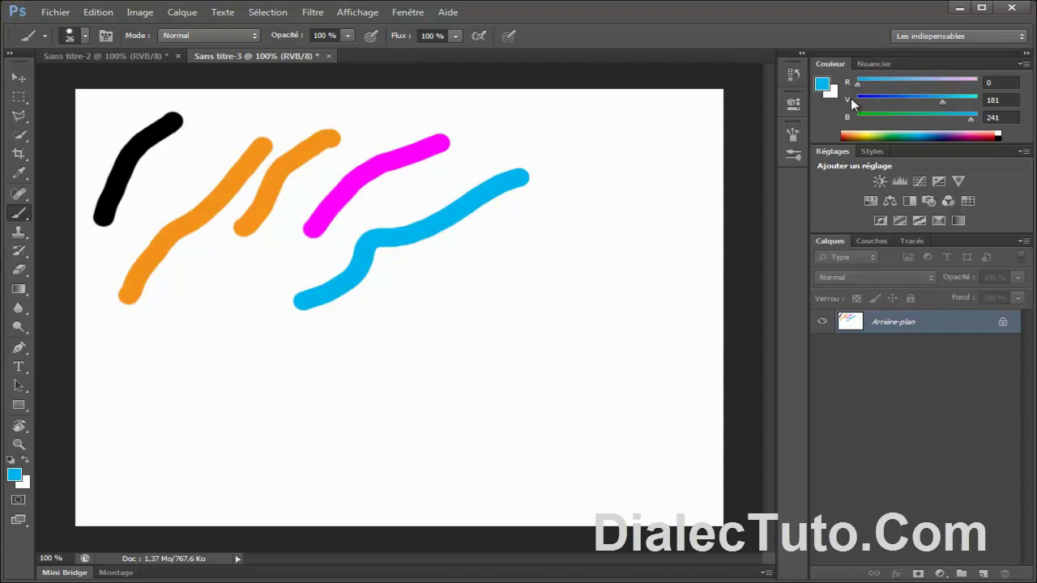
pyautogui.click(1023, 64)
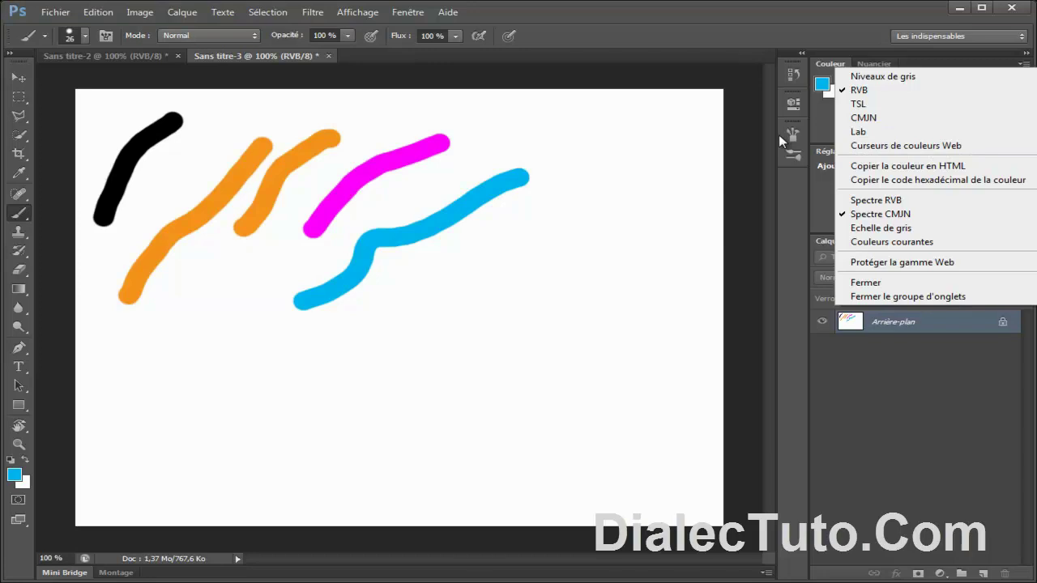
pyautogui.click(840, 39)
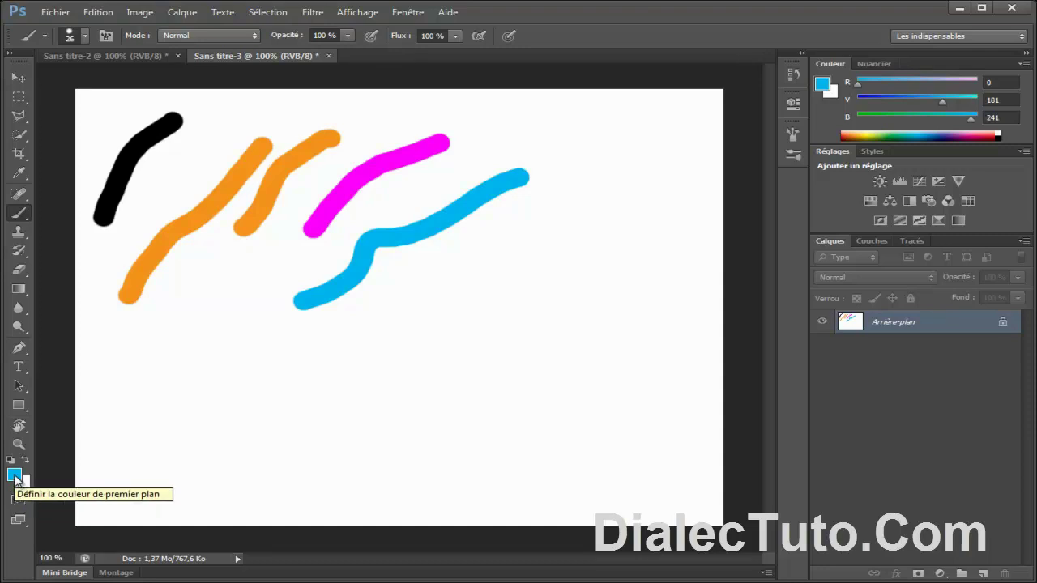
# Set the foreground colour to green #56a14e in the colour picker and paint a wavy stroke in the canvas's lower-left area
pyautogui.click(14, 473)
pyautogui.moveTo(504, 144); pyautogui.dragTo(470, 243)
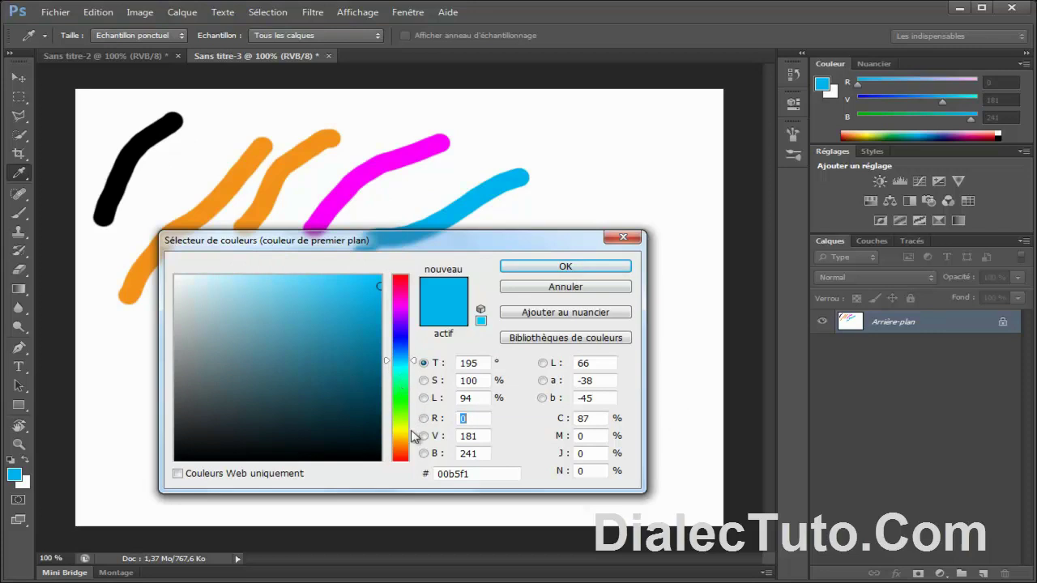
pyautogui.moveTo(415, 365); pyautogui.dragTo(415, 406)
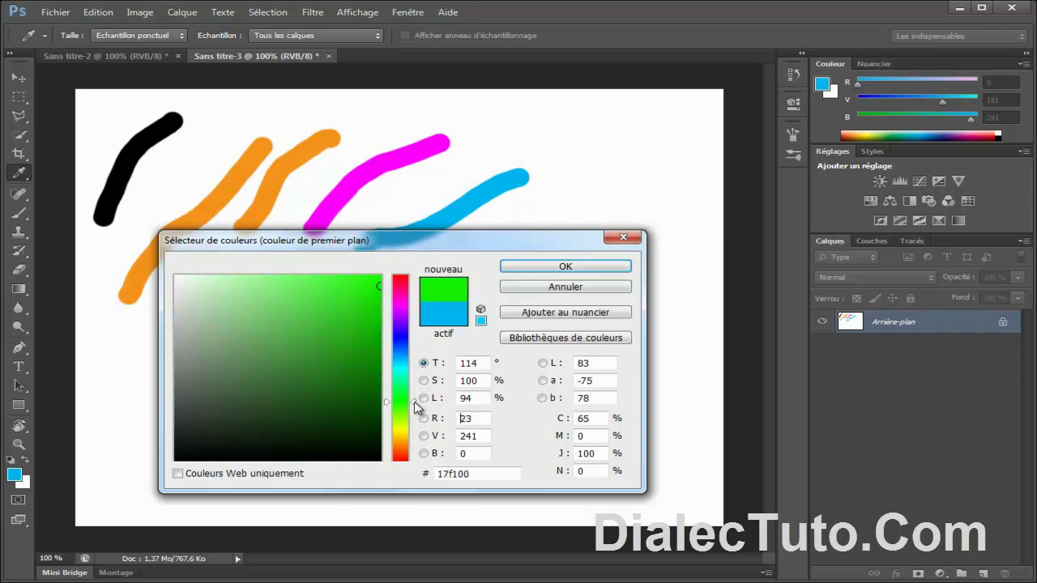
pyautogui.moveTo(321, 342)
pyautogui.mouseDown()
pyautogui.moveTo(294, 392)
pyautogui.moveTo(286, 373)
pyautogui.moveTo(299, 326)
pyautogui.moveTo(286, 303)
pyautogui.moveTo(271, 306)
pyautogui.moveTo(294, 356)
pyautogui.moveTo(285, 381)
pyautogui.moveTo(308, 375)
pyautogui.moveTo(281, 344)
pyautogui.mouseUp()
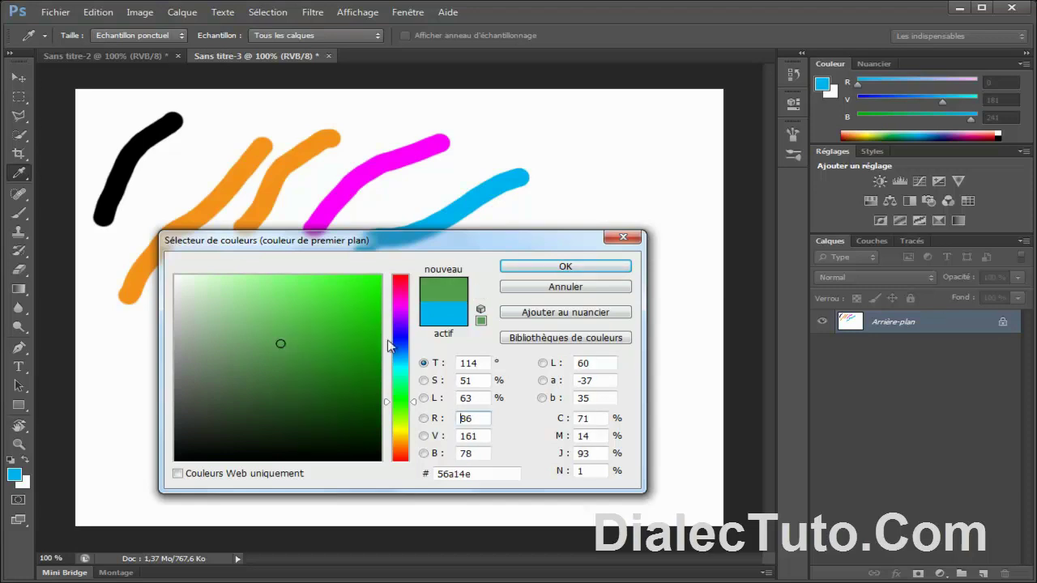
pyautogui.click(564, 267)
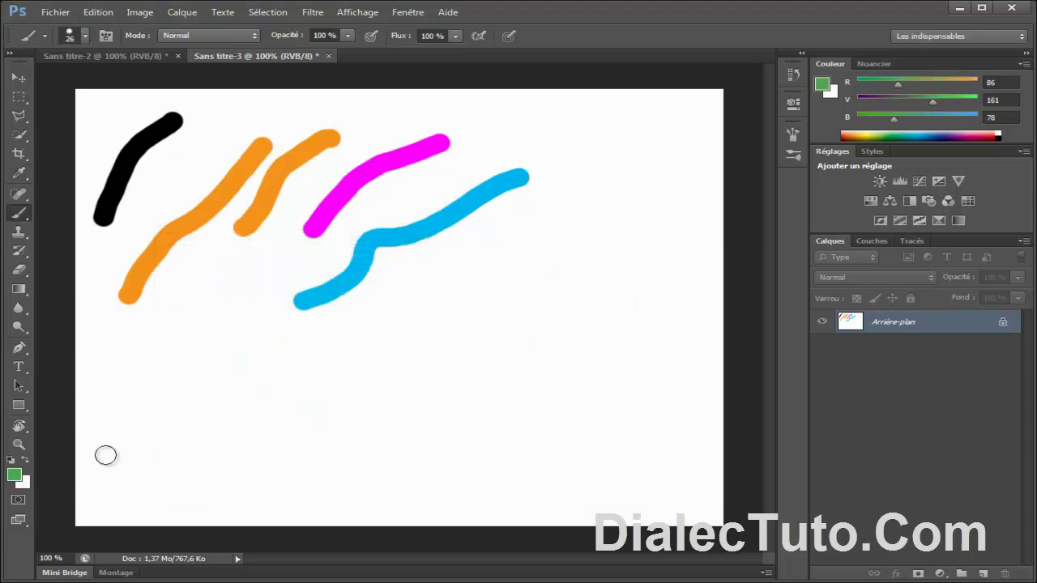
pyautogui.moveTo(107, 442)
pyautogui.mouseDown()
pyautogui.moveTo(147, 398)
pyautogui.moveTo(174, 401)
pyautogui.moveTo(223, 335)
pyautogui.mouseUp()
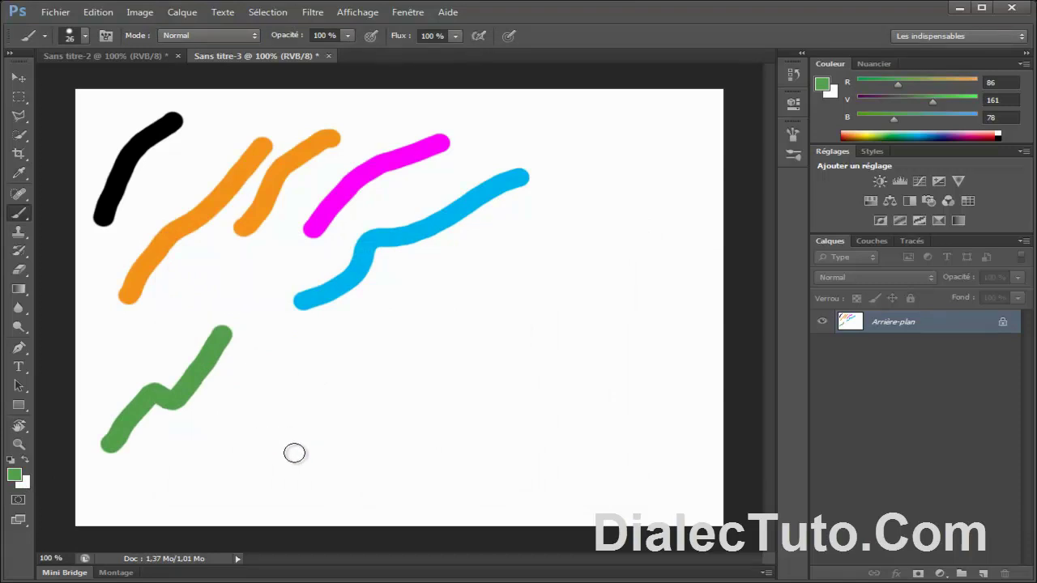
# Set the background colour to pink #f51a62 and paint a second green foreground stroke beside the first green one
pyautogui.click(25, 484)
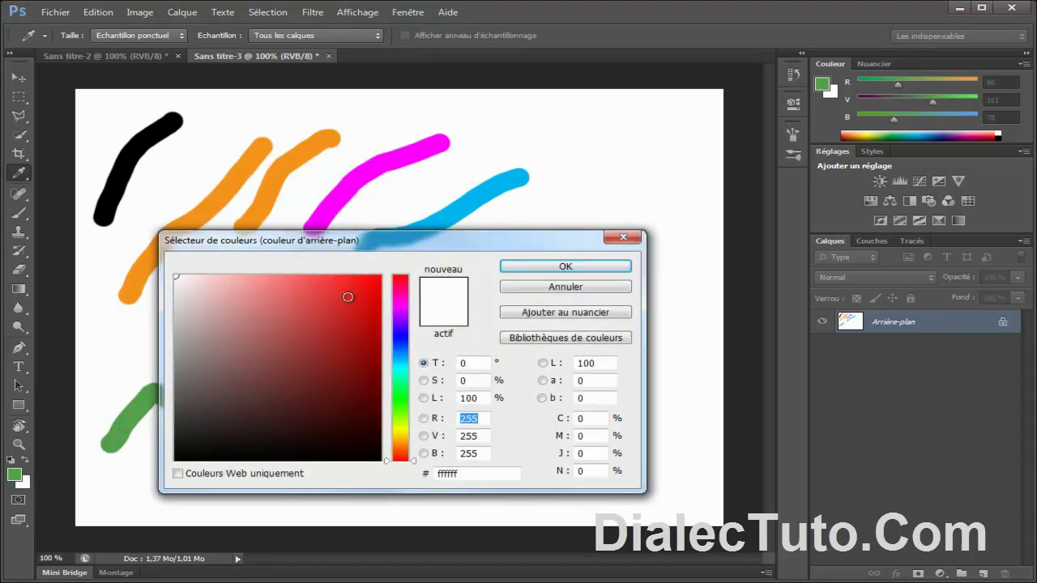
pyautogui.moveTo(414, 459); pyautogui.dragTo(412, 289)
pyautogui.click(359, 287)
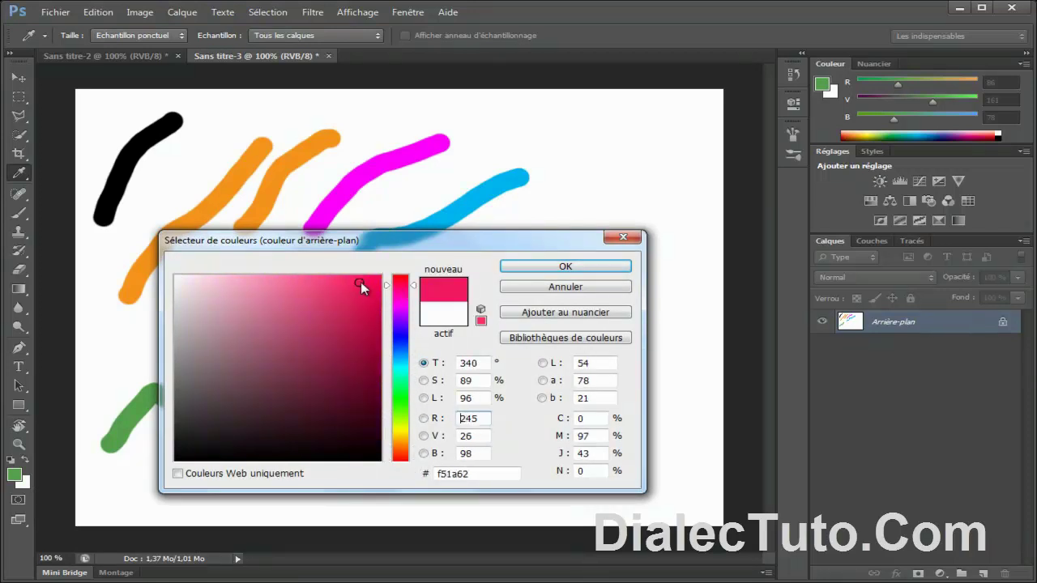
pyautogui.click(522, 269)
pyautogui.moveTo(261, 399)
pyautogui.mouseDown()
pyautogui.moveTo(292, 371)
pyautogui.moveTo(430, 312)
pyautogui.mouseUp()
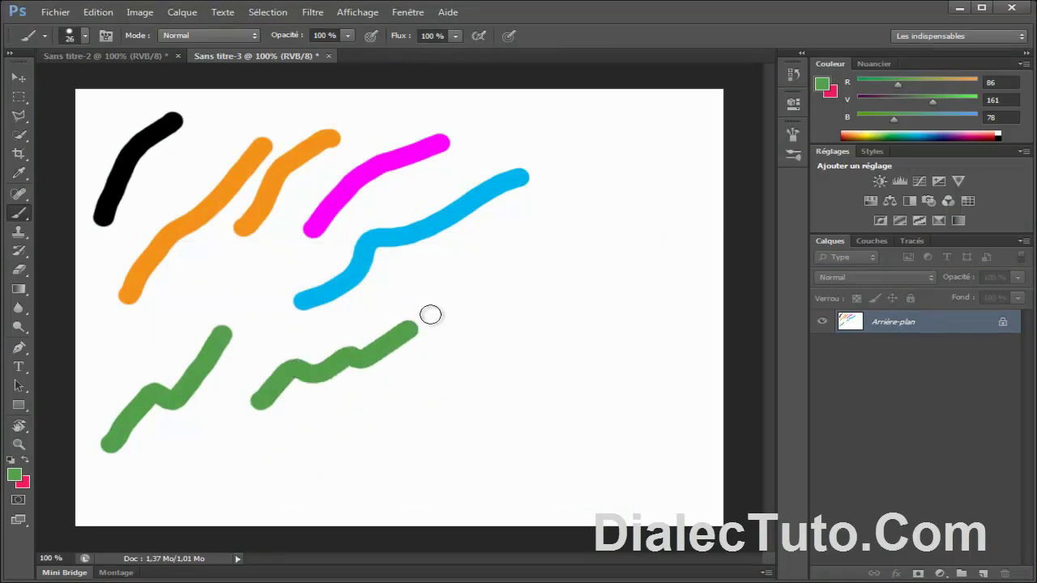
pyautogui.click(17, 479)
pyautogui.click(328, 308)
pyautogui.moveTo(328, 307)
pyautogui.mouseDown()
pyautogui.moveTo(294, 338)
pyautogui.moveTo(305, 345)
pyautogui.mouseUp()
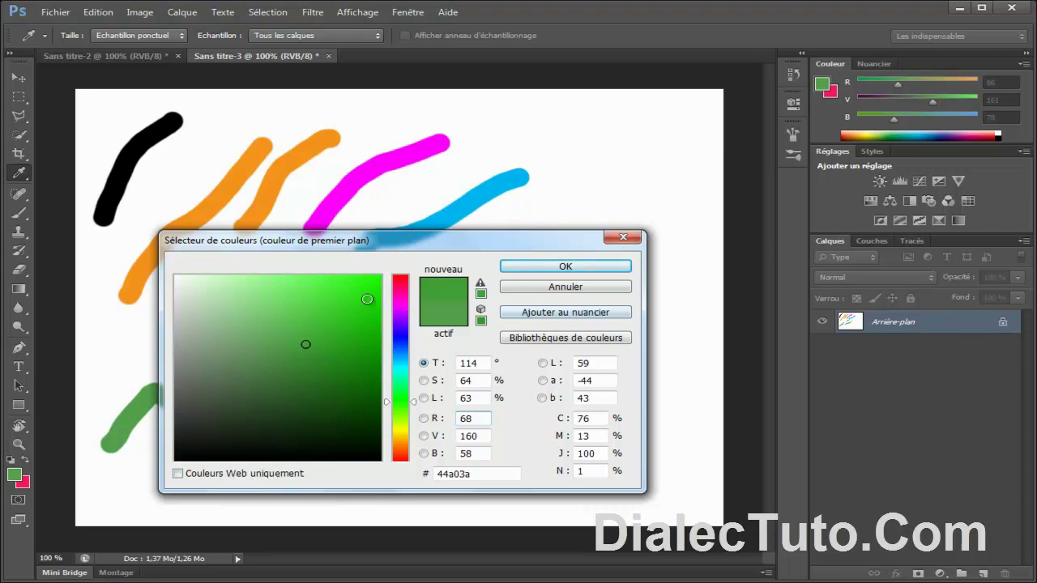
pyautogui.click(558, 289)
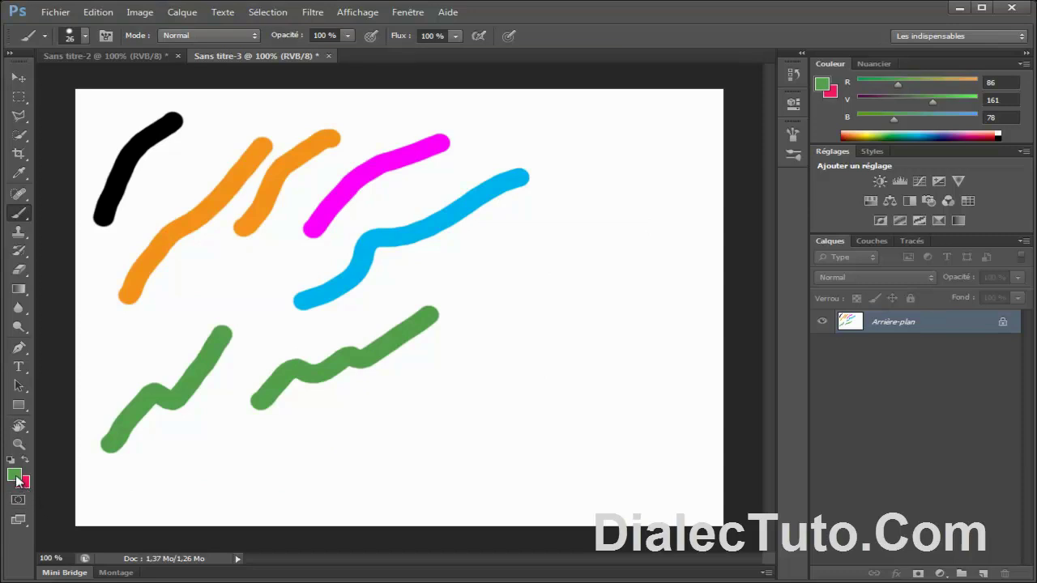
# Paint a third wavy green stroke below the second green one
pyautogui.moveTo(289, 474); pyautogui.dragTo(478, 389)
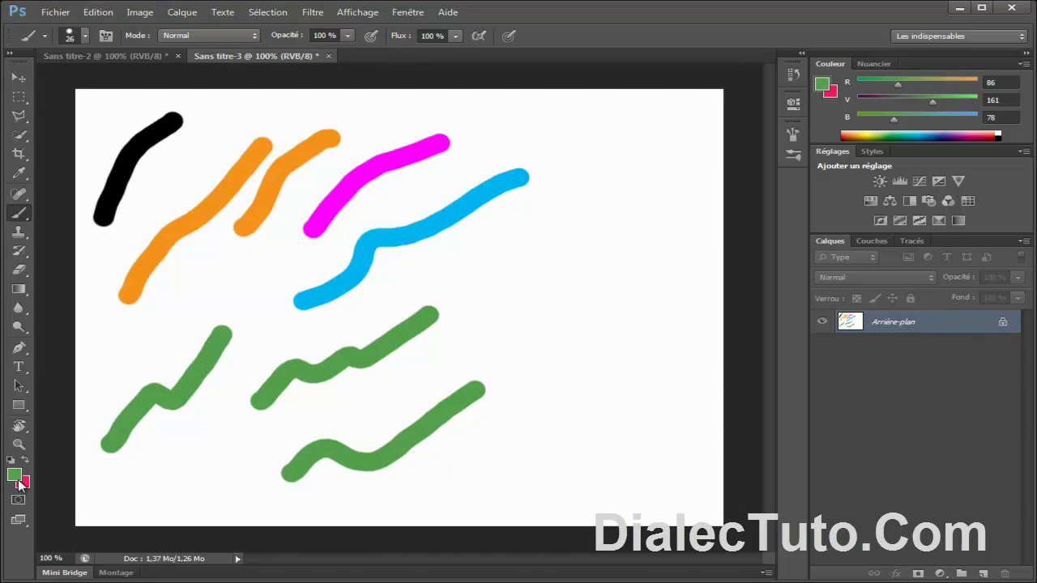
# Select the 134 px grass-shaped brush tip and set its size to 180 px
pyautogui.rightClick(467, 277)
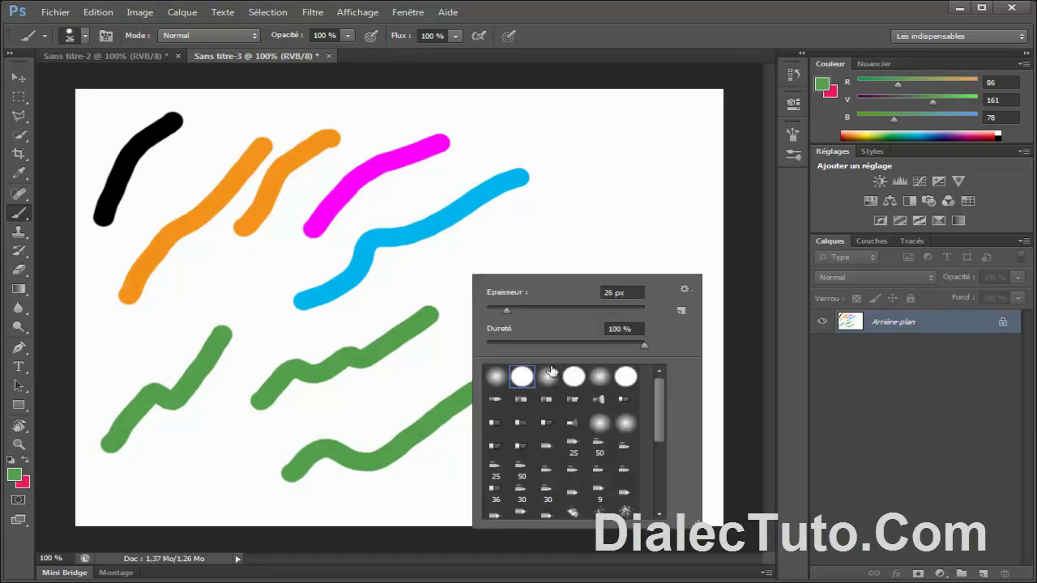
pyautogui.moveTo(658, 417); pyautogui.dragTo(657, 501)
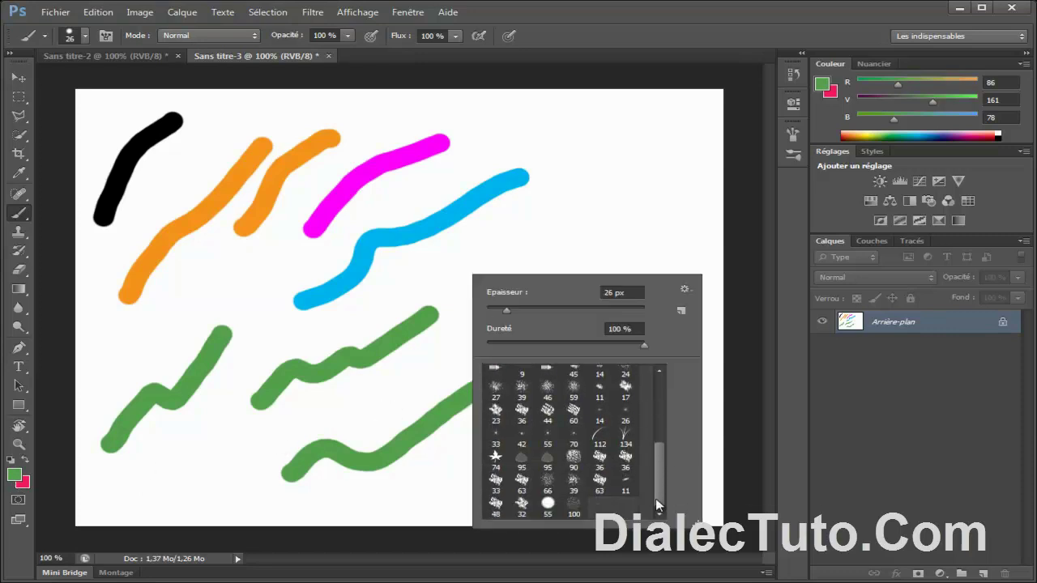
pyautogui.click(622, 446)
pyautogui.click(582, 312)
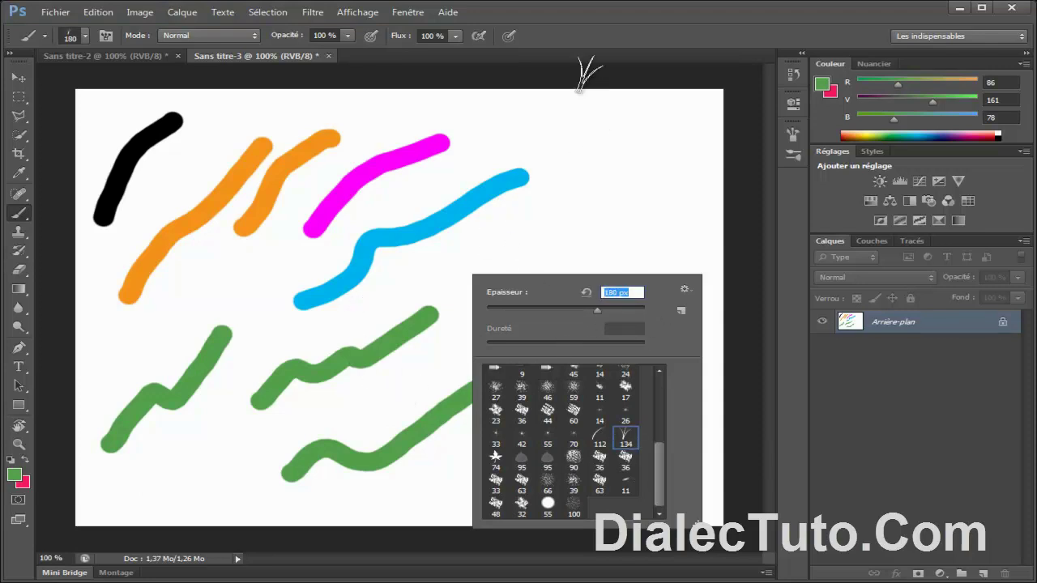
# Paint three rows of multicoloured grass on the canvas: centre-right, along the lower left, and across the upper middle
pyautogui.click(606, 31)
pyautogui.moveTo(433, 340)
pyautogui.mouseDown()
pyautogui.moveTo(491, 345)
pyautogui.moveTo(549, 335)
pyautogui.moveTo(633, 334)
pyautogui.mouseUp()
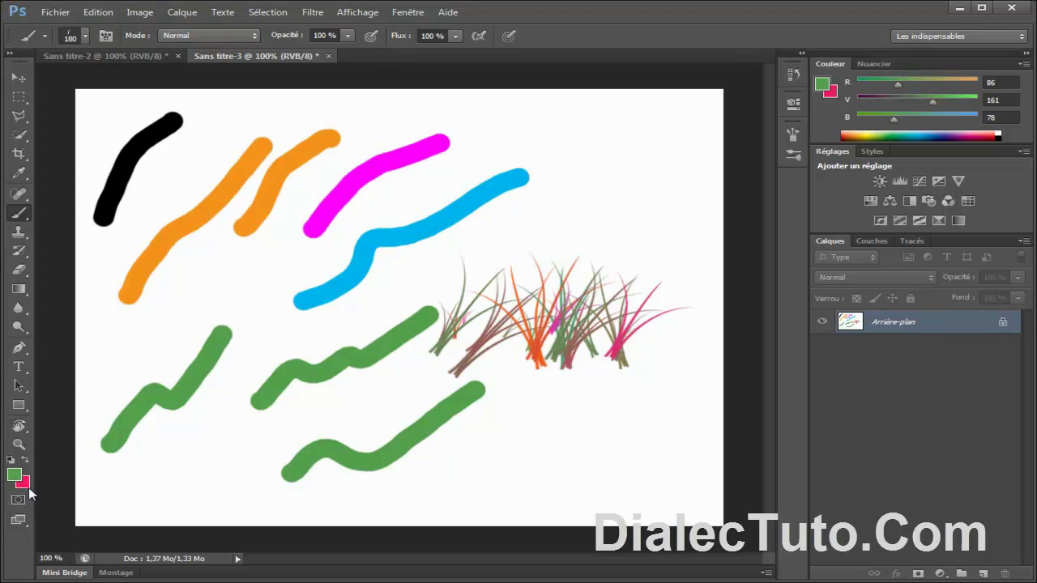
pyautogui.moveTo(82, 489)
pyautogui.mouseDown()
pyautogui.moveTo(152, 472)
pyautogui.moveTo(361, 459)
pyautogui.moveTo(478, 465)
pyautogui.mouseUp()
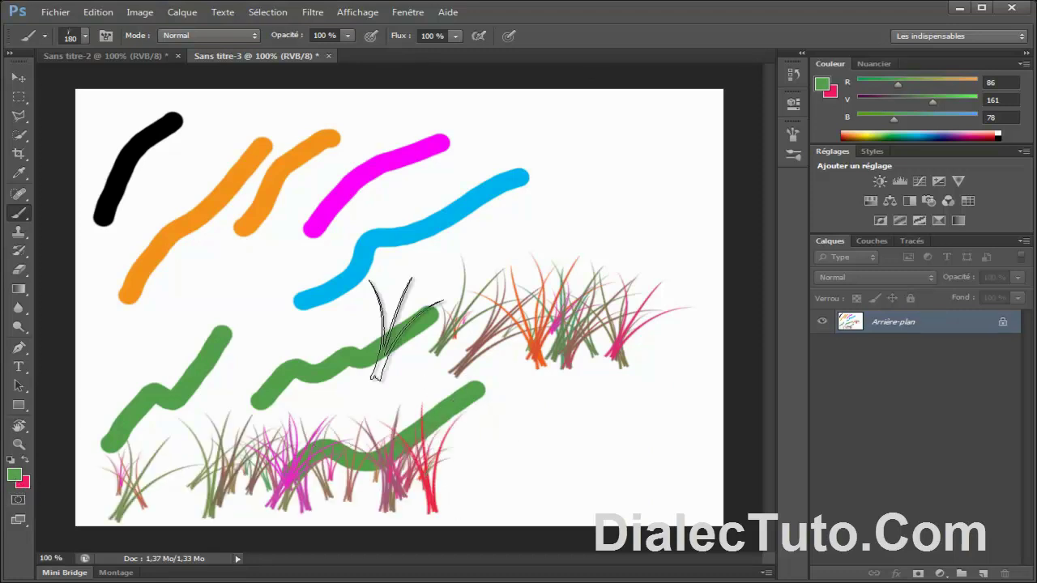
pyautogui.rightClick(384, 293)
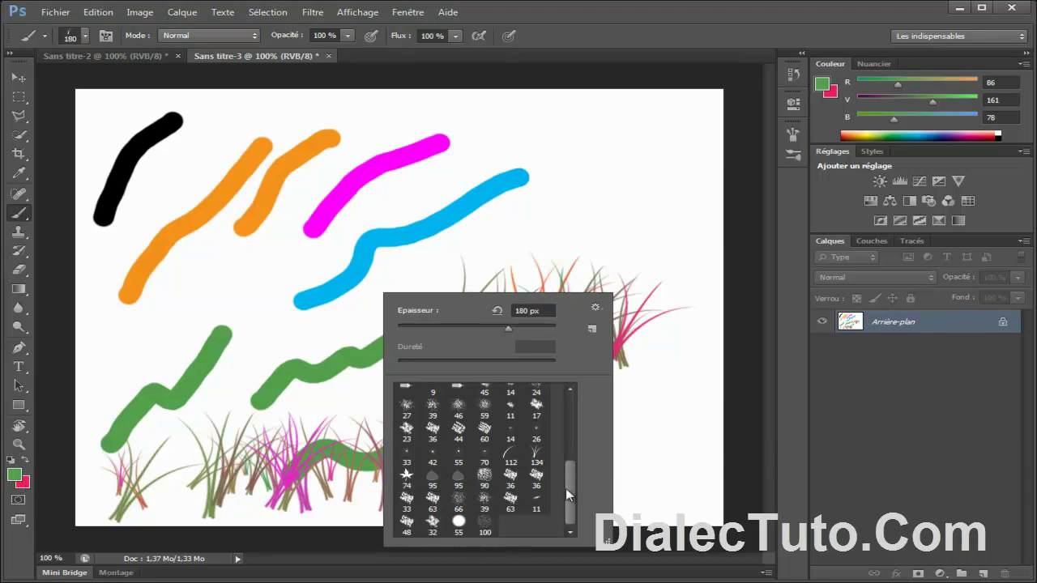
pyautogui.click(576, 225)
pyautogui.moveTo(566, 225); pyautogui.dragTo(380, 225)
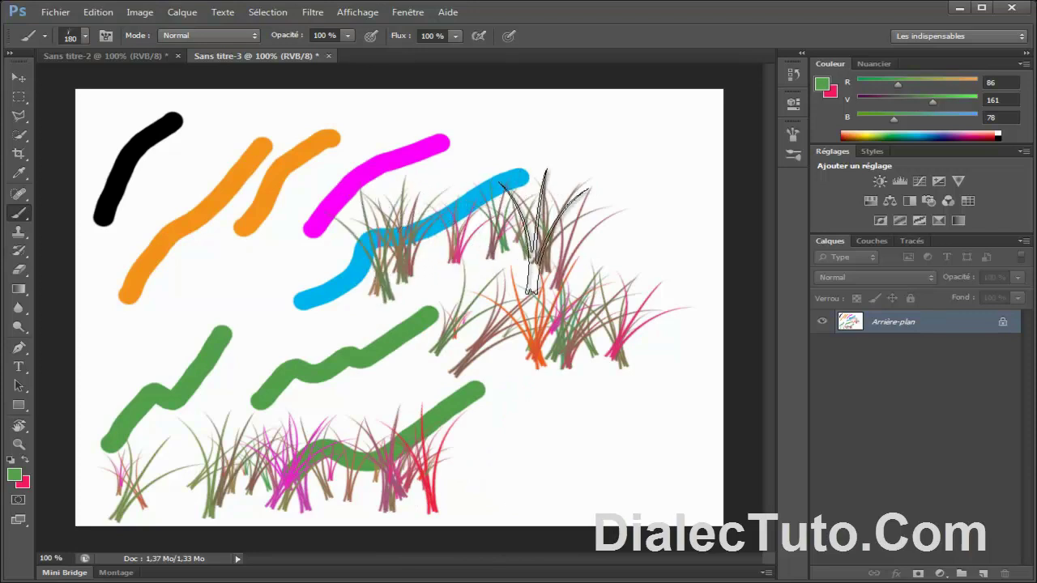
# Select a hard round brush tip at 180 px and stamp a green disc on the canvas's left side
pyautogui.rightClick(313, 269)
pyautogui.moveTo(473, 433); pyautogui.dragTo(478, 368)
pyautogui.click(340, 354)
pyautogui.click(173, 324)
pyautogui.click(172, 324)
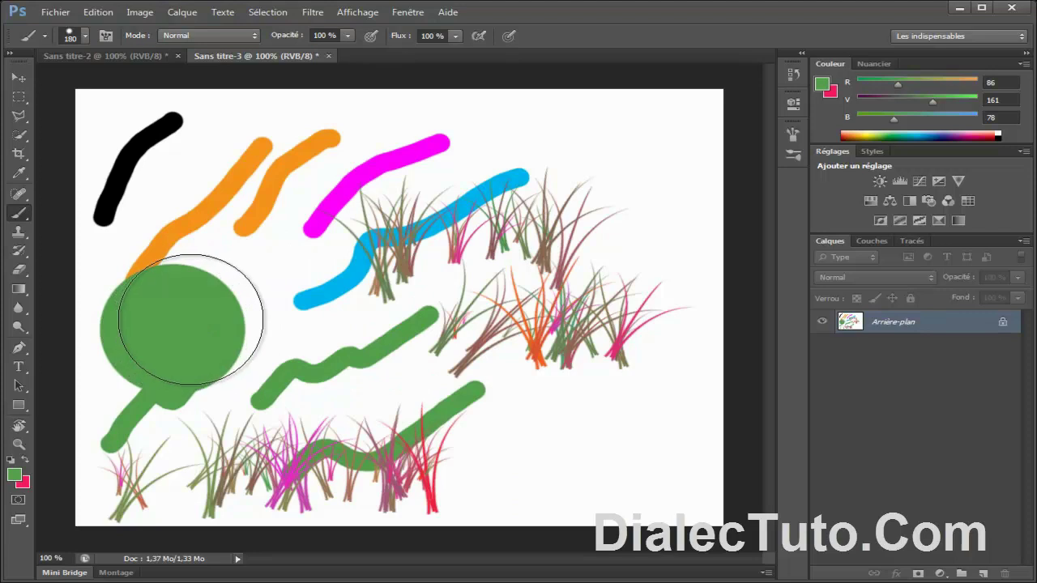
# Set the round brush to 25 px and paint a wavy green stroke from the canvas's upper right toward its centre
pyautogui.rightClick(317, 329)
pyautogui.click(321, 336)
pyautogui.click(606, 154)
pyautogui.moveTo(606, 155)
pyautogui.mouseDown()
pyautogui.moveTo(579, 222)
pyautogui.moveTo(485, 379)
pyautogui.mouseUp()
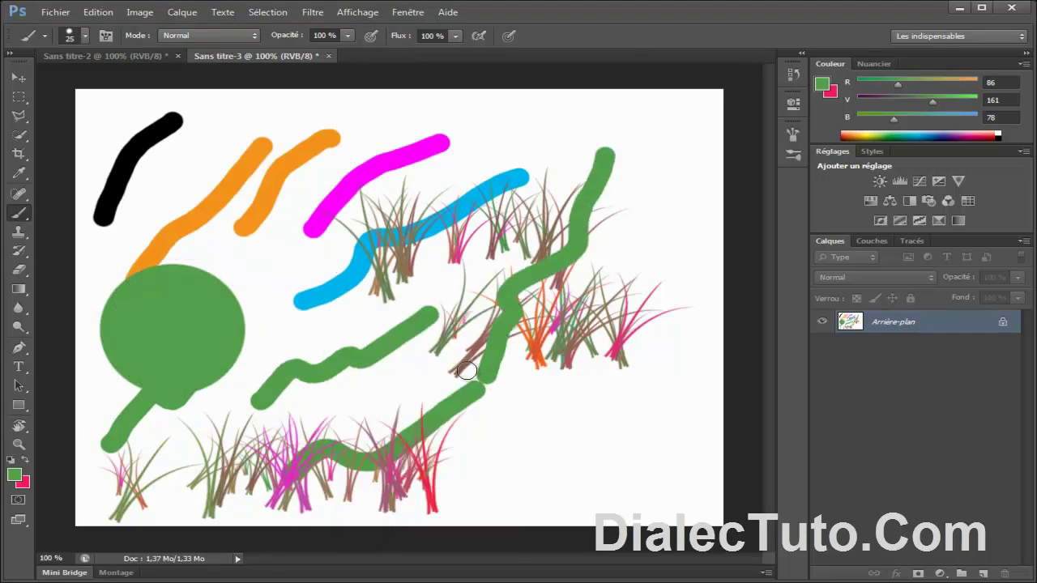
# Select the 74 px maple-leaf brush tip, set its size to 52 px, and paint scattered green leaves in the canvas's lower-right area
pyautogui.rightClick(308, 228)
pyautogui.moveTo(496, 393); pyautogui.dragTo(501, 447)
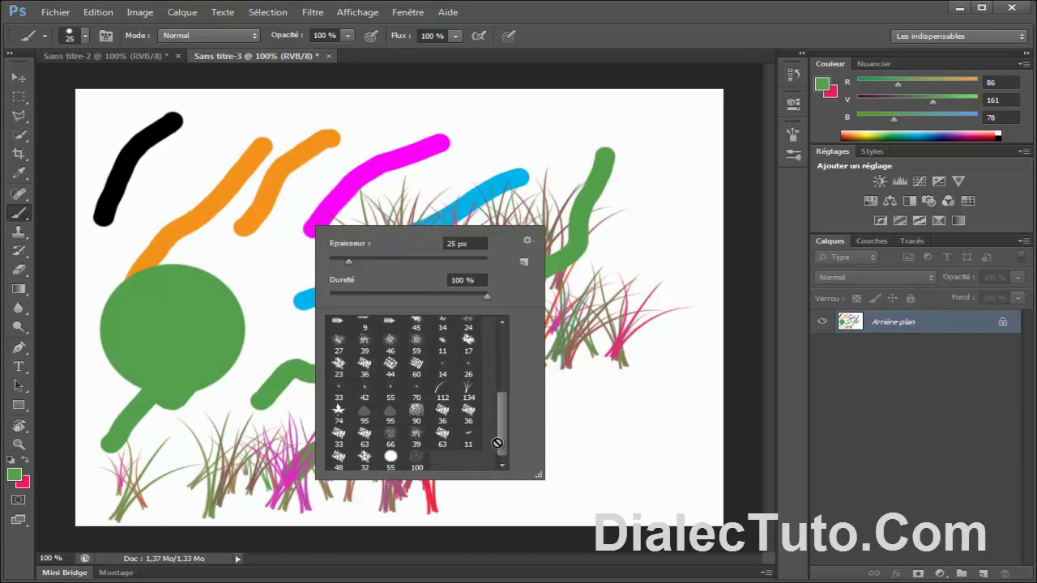
pyautogui.click(339, 418)
pyautogui.moveTo(380, 261); pyautogui.dragTo(369, 261)
pyautogui.press('Return')
pyautogui.moveTo(616, 450)
pyautogui.mouseDown()
pyautogui.moveTo(533, 444)
pyautogui.moveTo(467, 450)
pyautogui.moveTo(537, 464)
pyautogui.mouseUp()
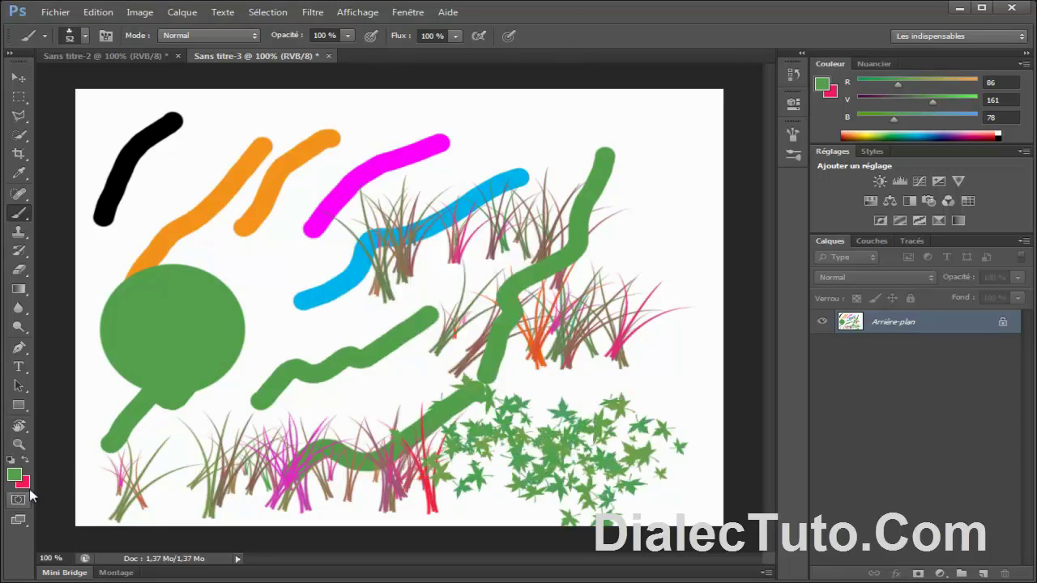
# Swap the foreground and background colours and paint pink leaves across the canvas's lower-left area
pyautogui.click(25, 460)
pyautogui.moveTo(139, 456)
pyautogui.mouseDown()
pyautogui.moveTo(283, 454)
pyautogui.moveTo(389, 486)
pyautogui.mouseUp()
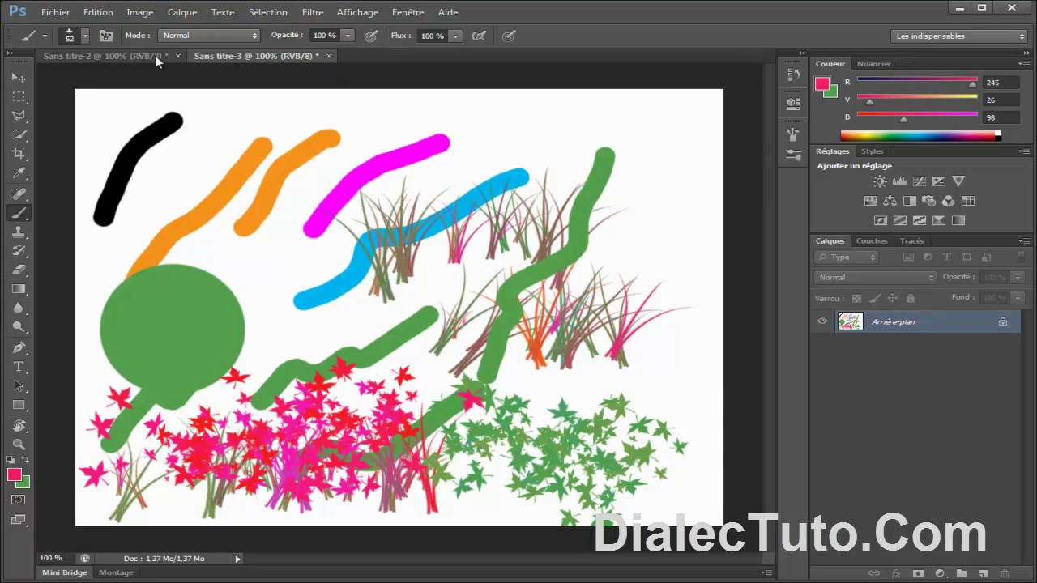
# Close the Sans titre-3 document without saving it and create a new blank document
pyautogui.click(121, 55)
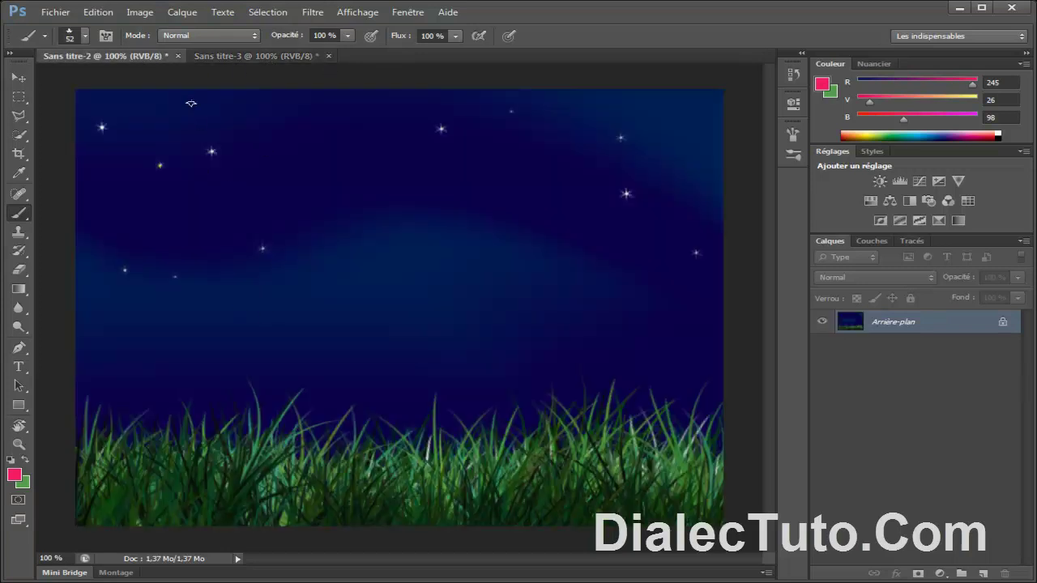
pyautogui.click(232, 55)
pyautogui.click(329, 57)
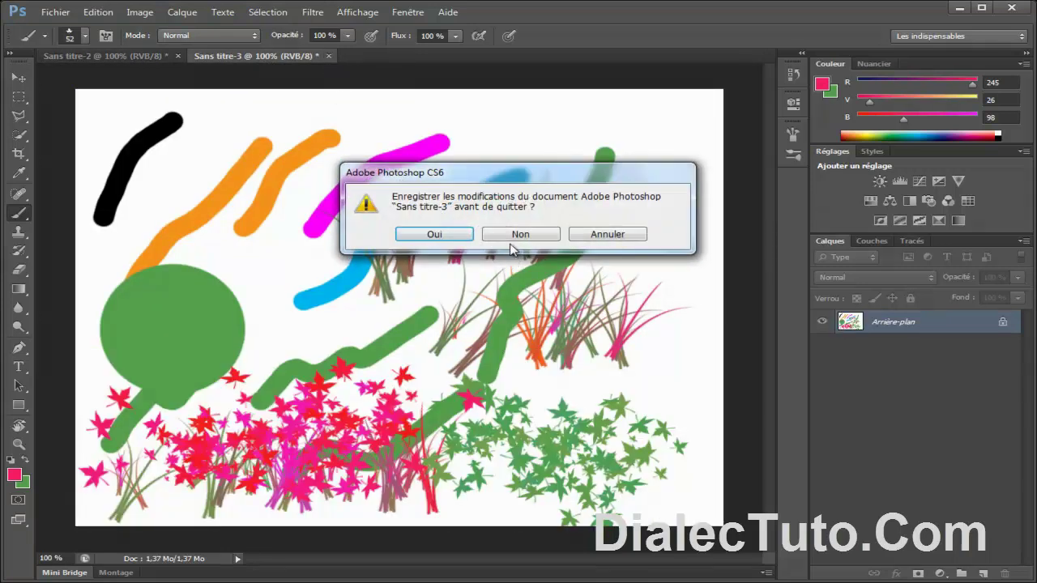
pyautogui.click(530, 234)
pyautogui.click(56, 12)
pyautogui.click(81, 27)
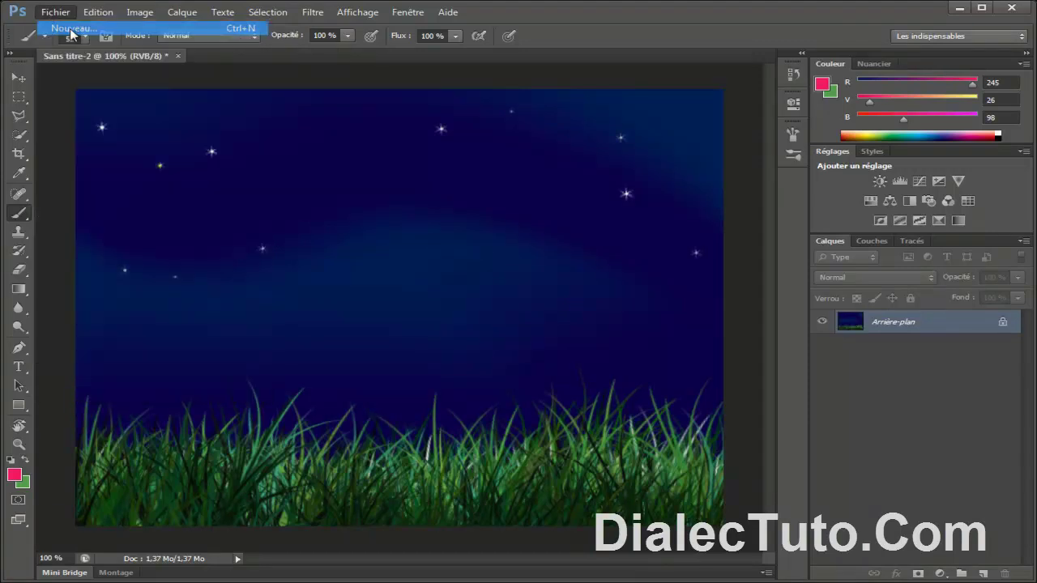
pyautogui.click(600, 180)
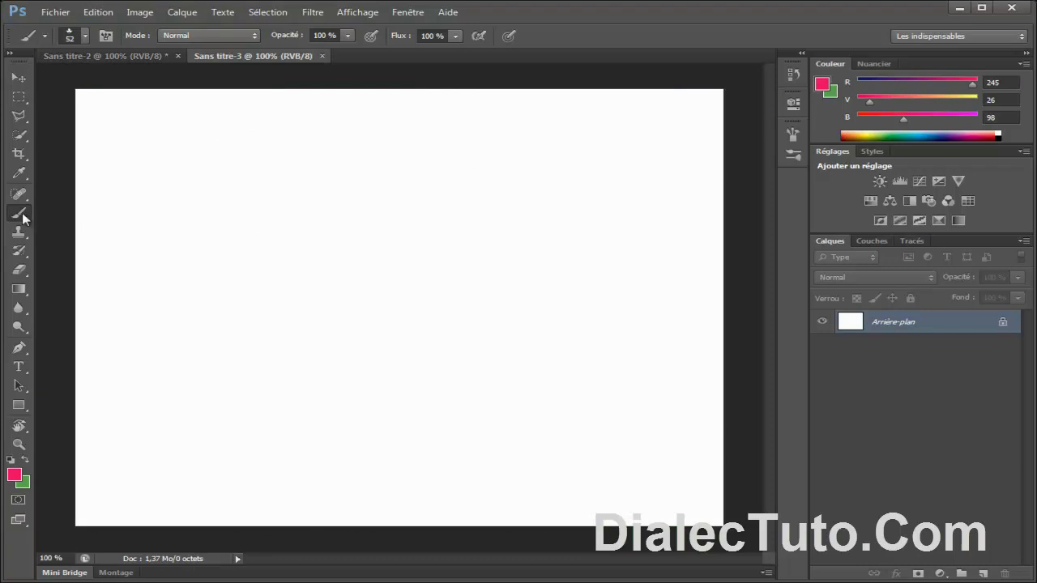
# Review the night scene in Sans titre-2 and the brush presets available for the blank document
pyautogui.click(138, 58)
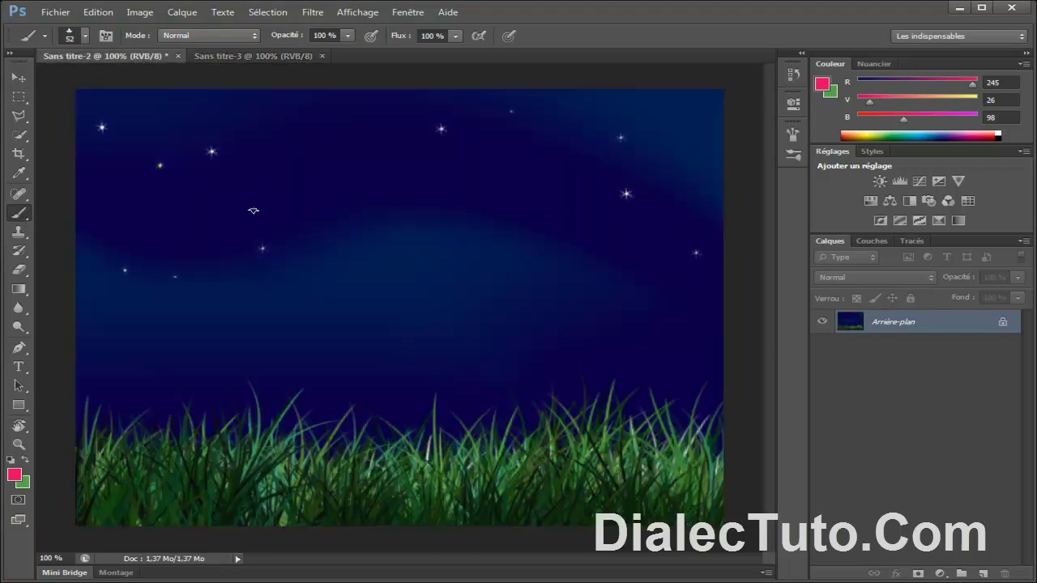
pyautogui.click(251, 55)
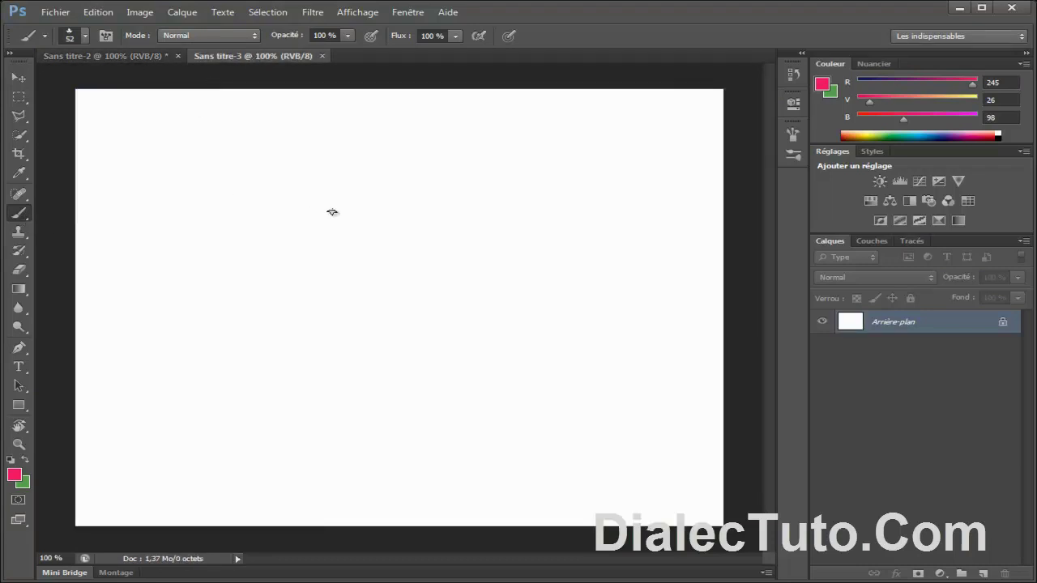
pyautogui.rightClick(236, 143)
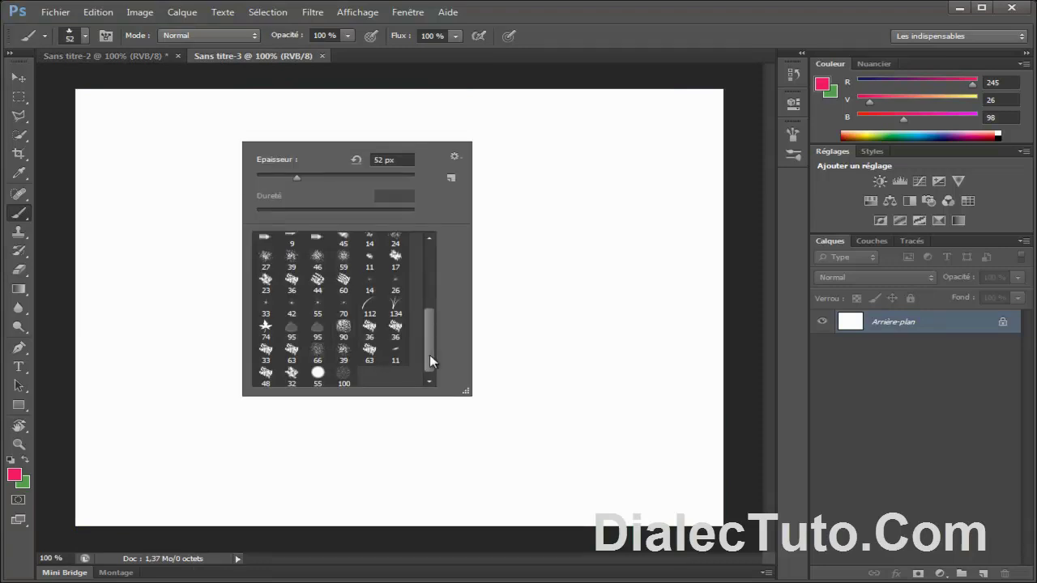
pyautogui.moveTo(429, 360); pyautogui.dragTo(436, 277)
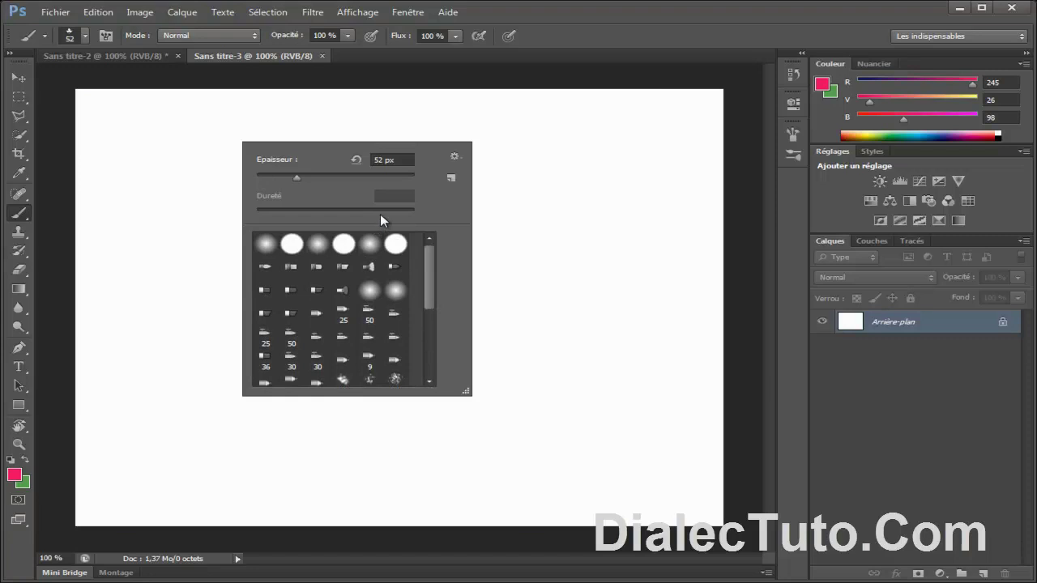
pyautogui.click(455, 160)
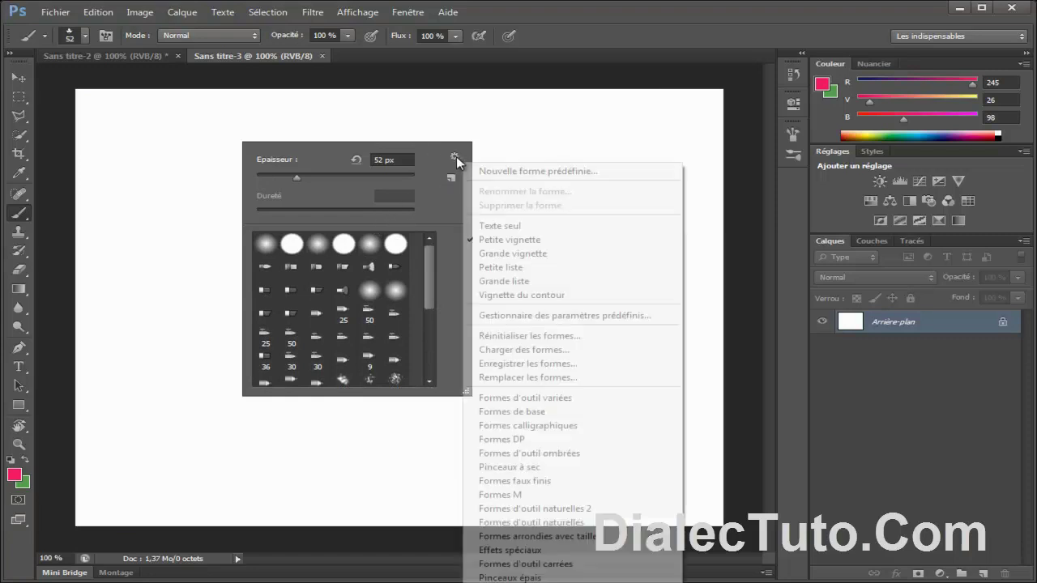
pyautogui.click(146, 103)
# Replace the current brush presets with the Effets spéciaux set
pyautogui.rightClick(147, 103)
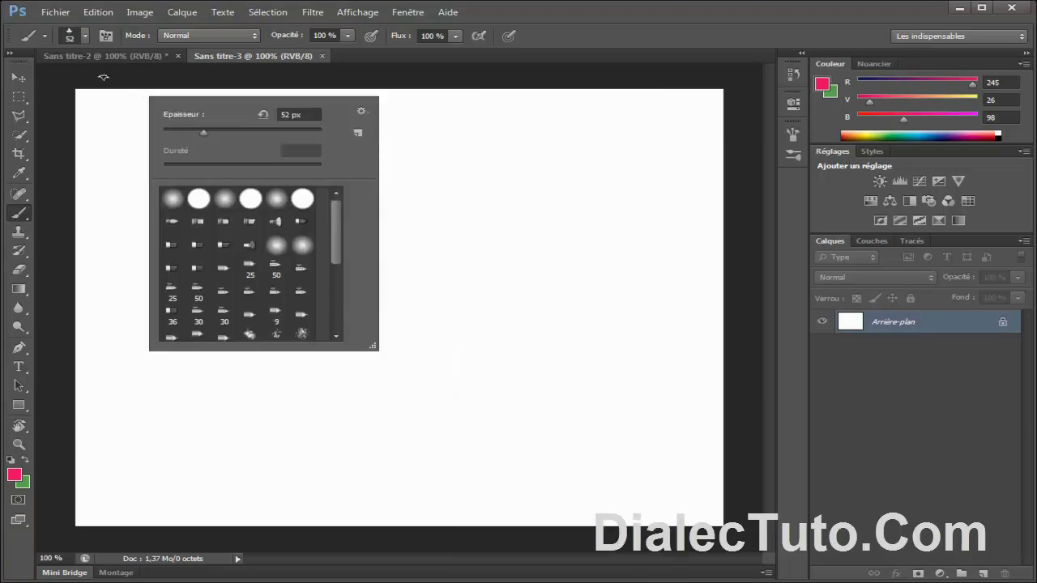
pyautogui.click(362, 110)
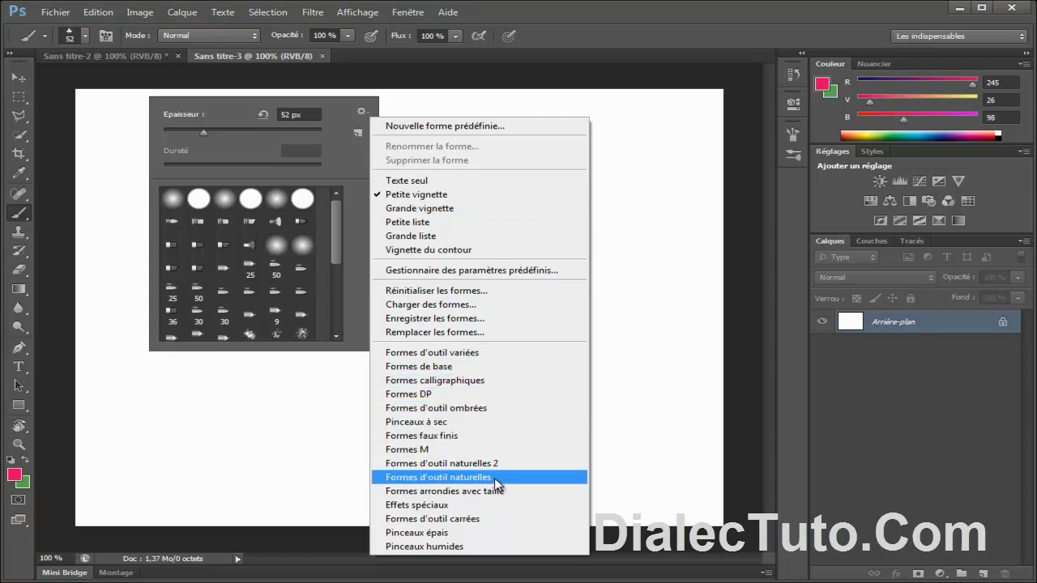
pyautogui.click(433, 506)
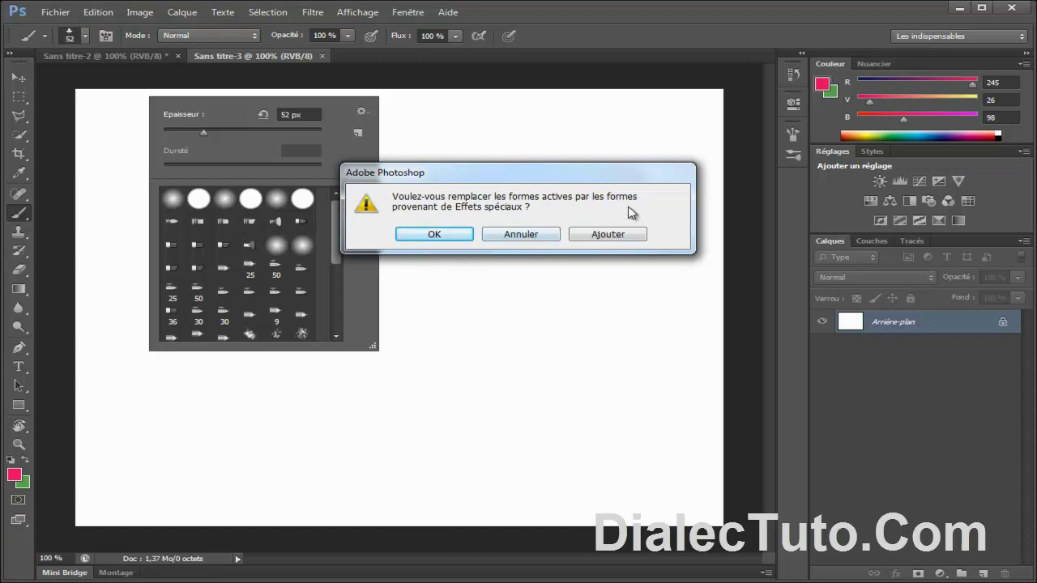
pyautogui.click(434, 234)
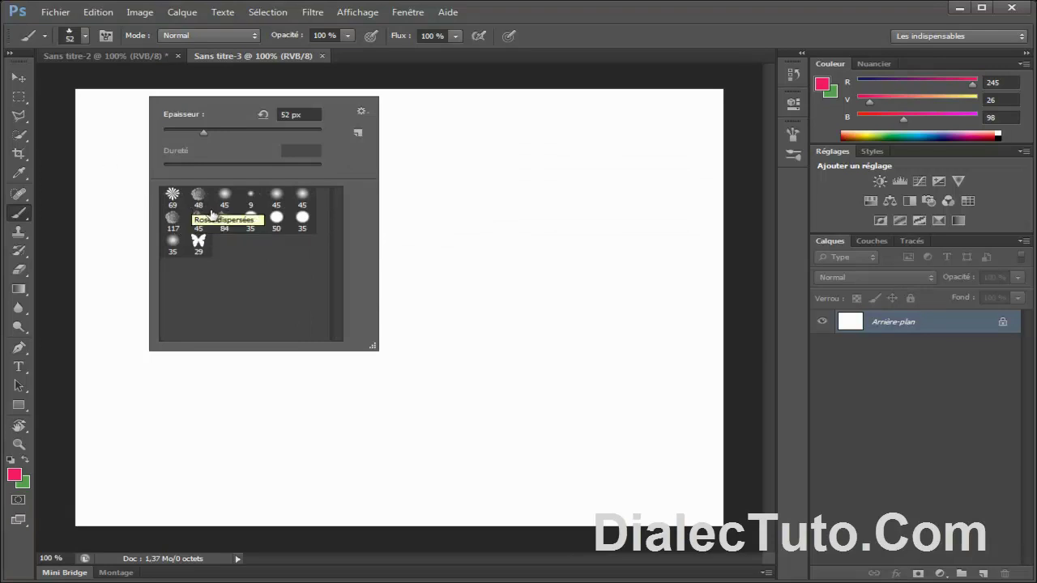
# Select the 29 px butterfly brush tip and paint a trail of multicoloured butterflies in the canvas's upper middle
pyautogui.click(199, 241)
pyautogui.click(498, 181)
pyautogui.moveTo(497, 180)
pyautogui.mouseDown()
pyautogui.moveTo(417, 218)
pyautogui.moveTo(364, 285)
pyautogui.mouseUp()
# Select the 69 px flower brush tip and paint a cluster of flowers in the canvas's upper-left area
pyautogui.rightClick(293, 185)
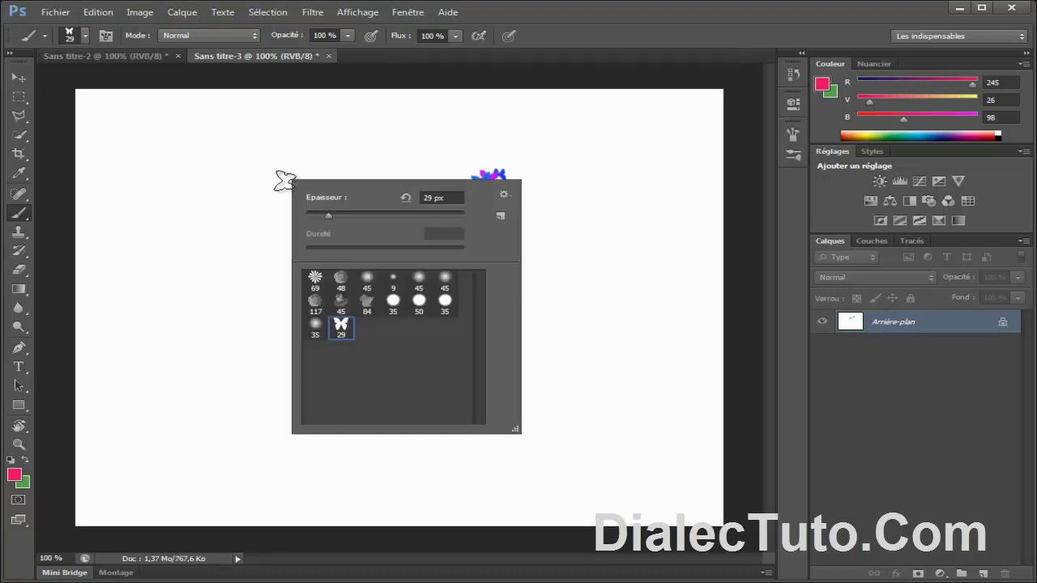
pyautogui.click(315, 277)
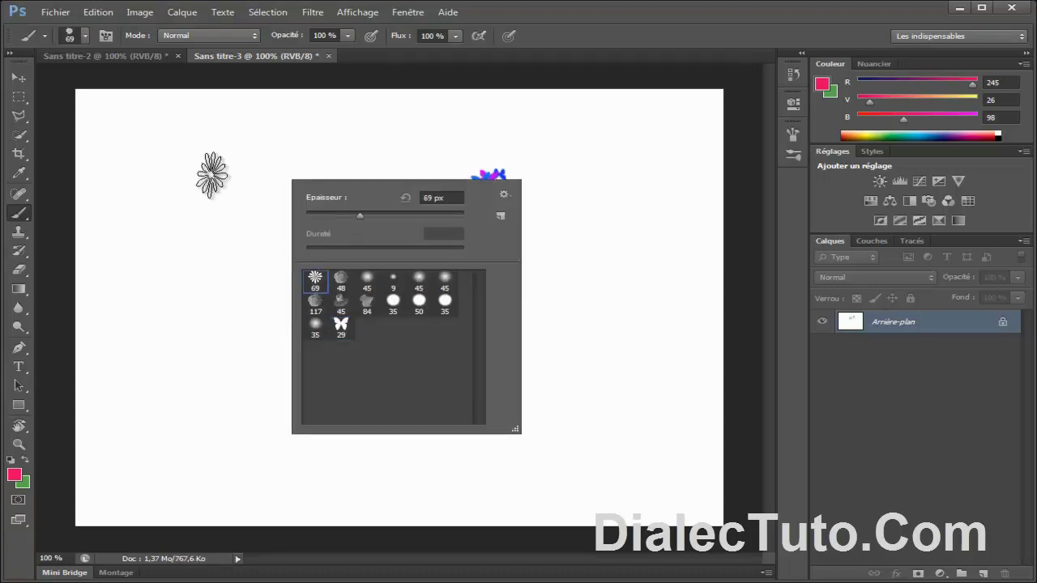
pyautogui.moveTo(215, 174); pyautogui.dragTo(186, 267)
# Replace the current brush presets with the Formes de base set
pyautogui.rightClick(290, 306)
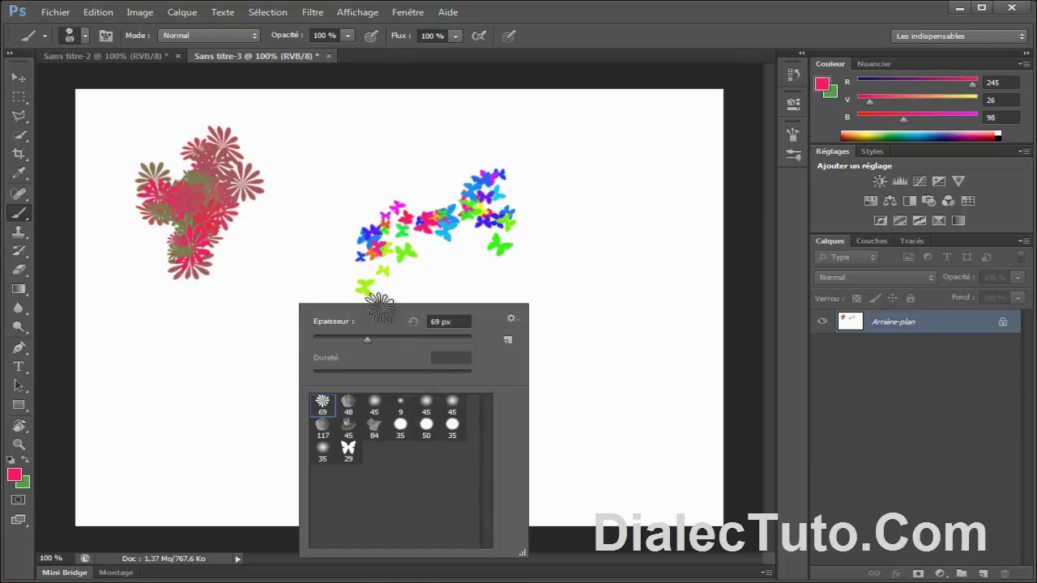
pyautogui.click(511, 319)
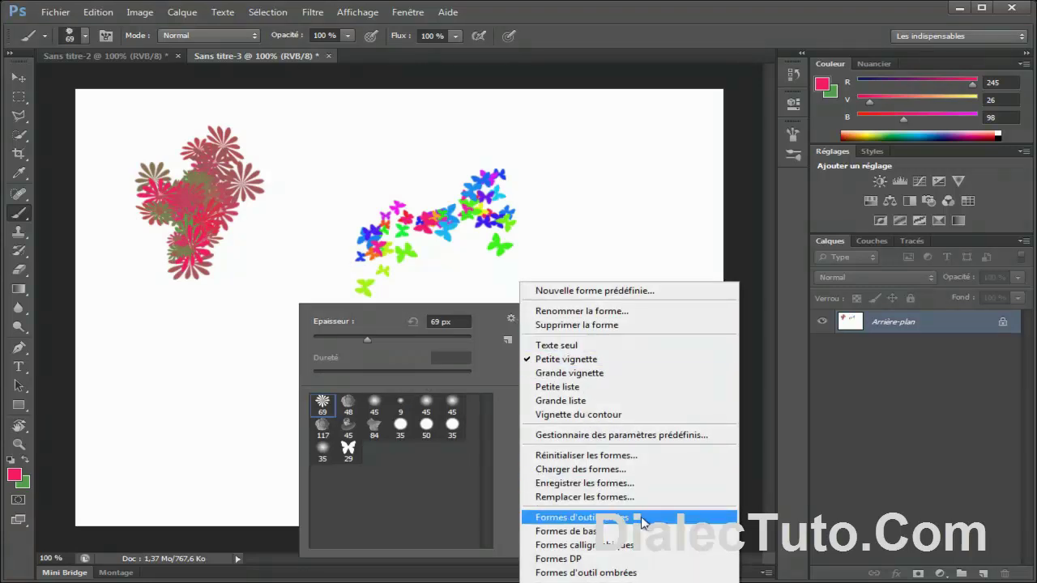
pyautogui.click(567, 532)
pyautogui.click(425, 232)
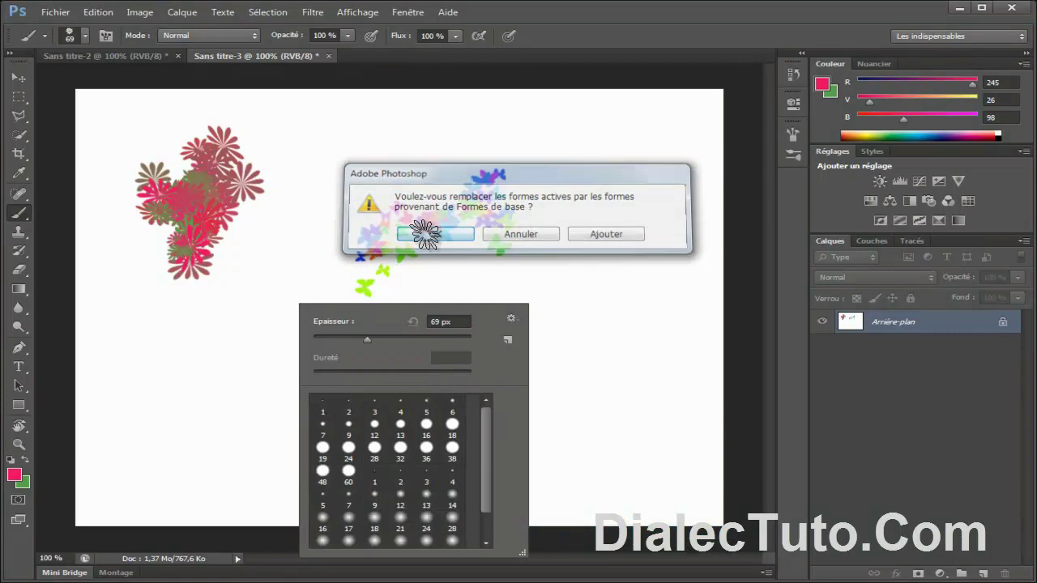
# Select the 4 px hard round brush tip and paint a thin wavy pink stroke between the flowers and the butterflies
pyautogui.moveTo(488, 438); pyautogui.dragTo(485, 496)
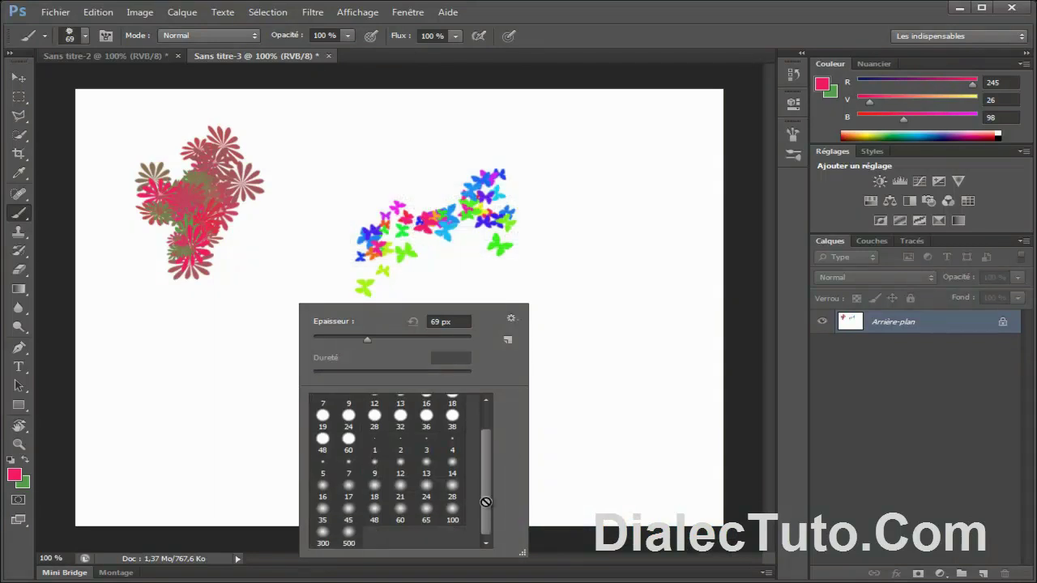
pyautogui.moveTo(486, 460); pyautogui.dragTo(481, 394)
pyautogui.click(400, 402)
pyautogui.moveTo(331, 216)
pyautogui.mouseDown()
pyautogui.moveTo(313, 272)
pyautogui.moveTo(231, 350)
pyautogui.mouseUp()
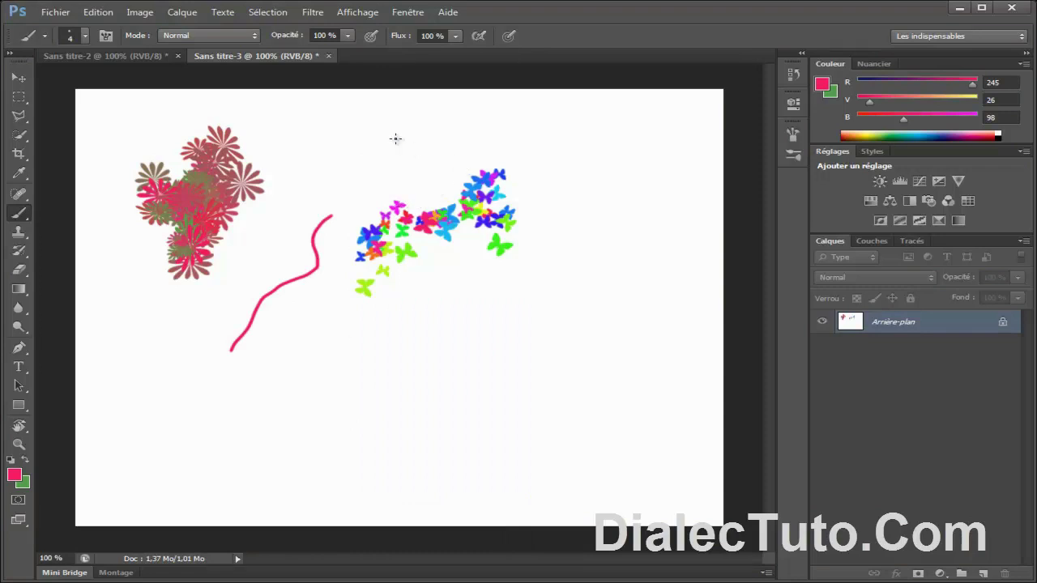
# Reset the brush presets to the default set, replacing the current ones
pyautogui.rightClick(369, 115)
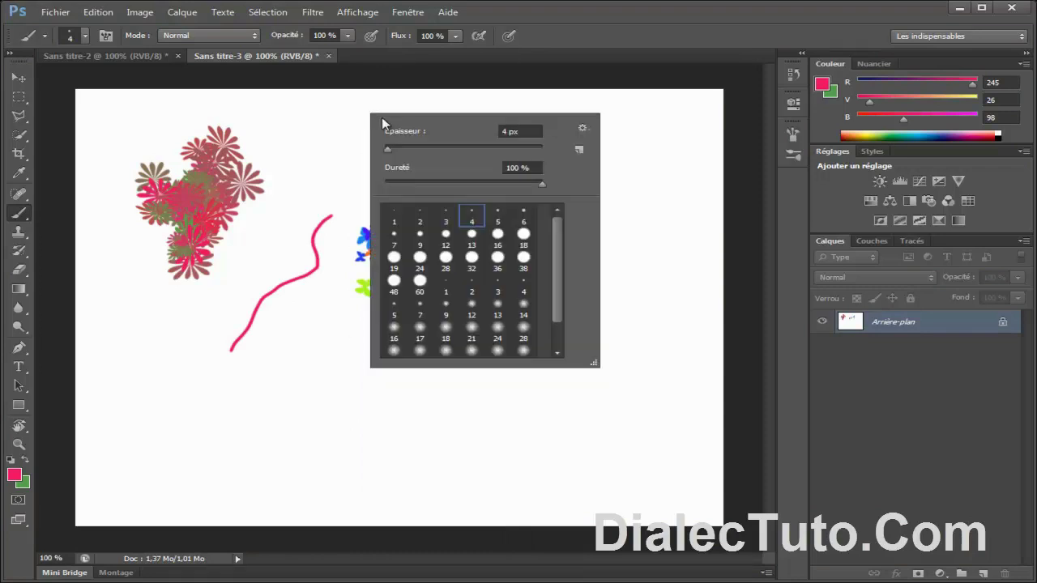
pyautogui.click(582, 129)
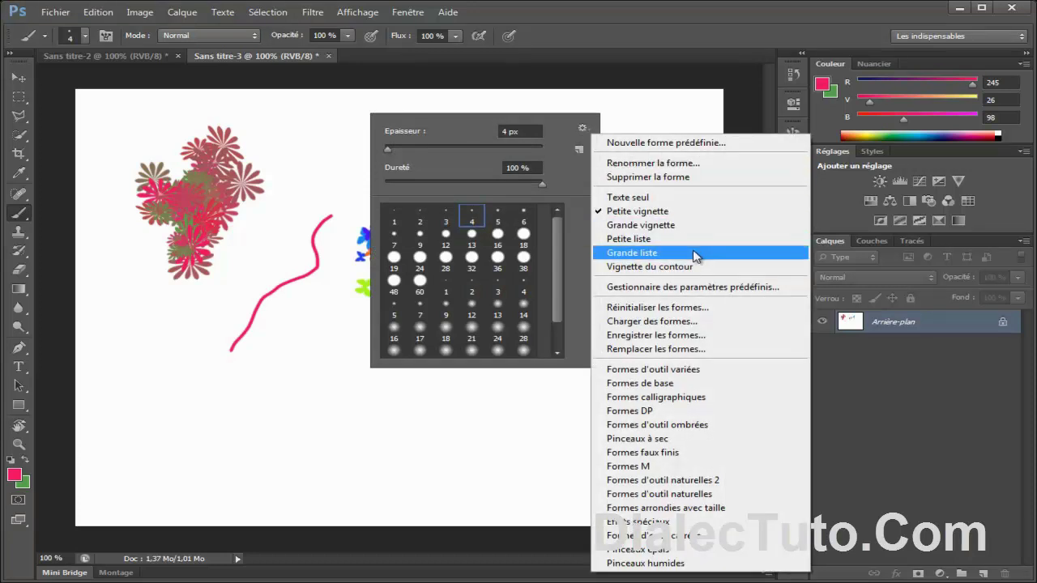
pyautogui.click(734, 312)
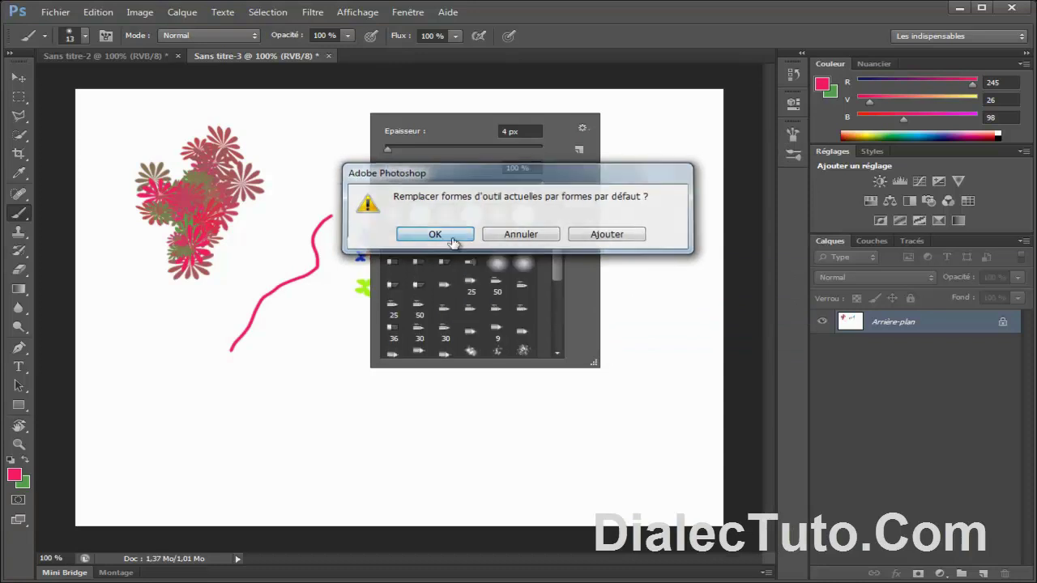
pyautogui.click(429, 301)
pyautogui.moveTo(560, 274)
pyautogui.mouseDown()
pyautogui.moveTo(560, 347)
pyautogui.moveTo(570, 245)
pyautogui.mouseUp()
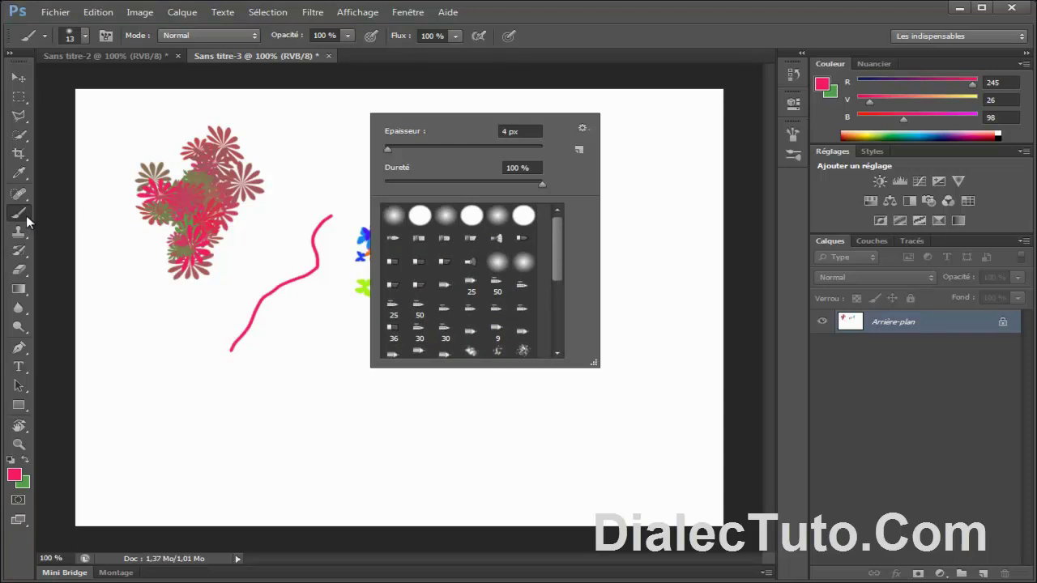
pyautogui.click(583, 127)
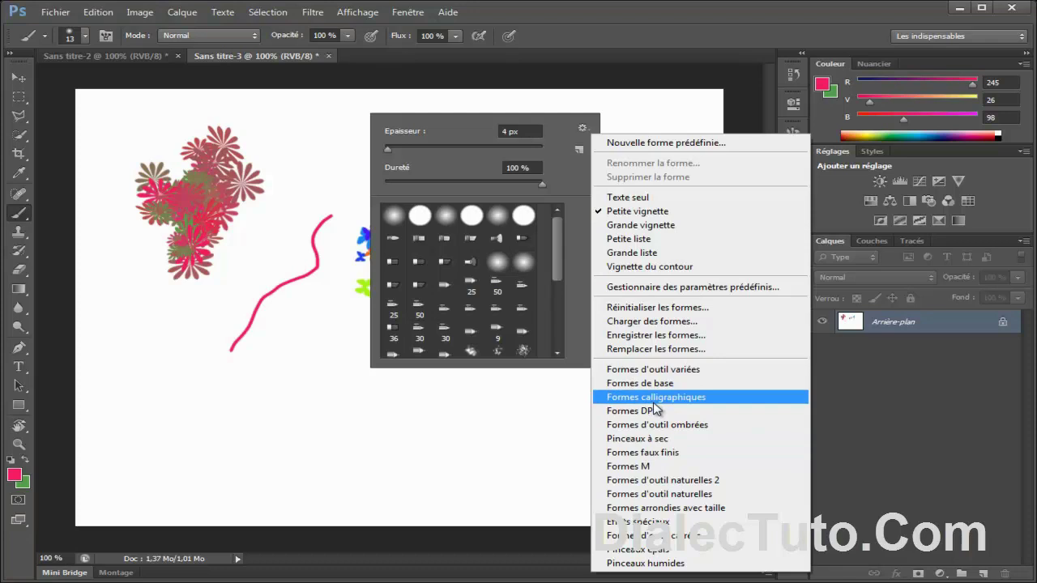
pyautogui.click(541, 81)
pyautogui.click(287, 192)
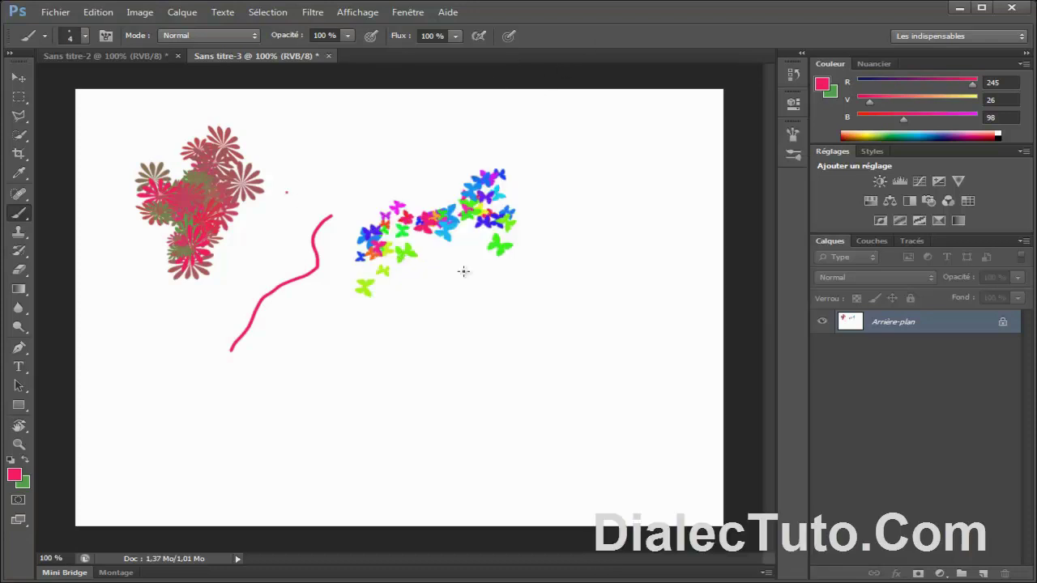
# Look at the Sans titre-2 night scene for reference and close Sans titre-3 without saving it
pyautogui.click(123, 57)
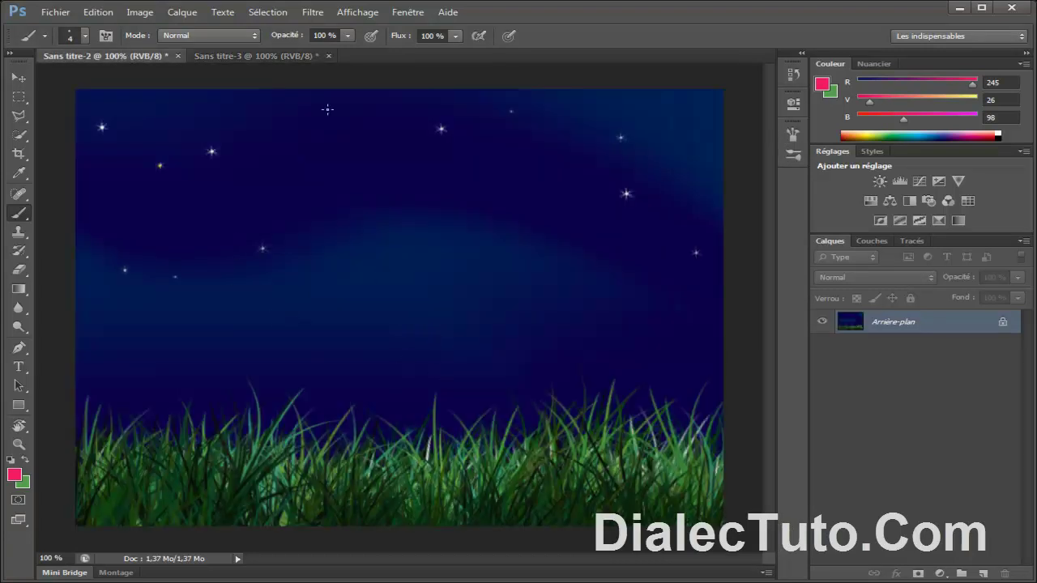
pyautogui.click(289, 57)
pyautogui.click(328, 56)
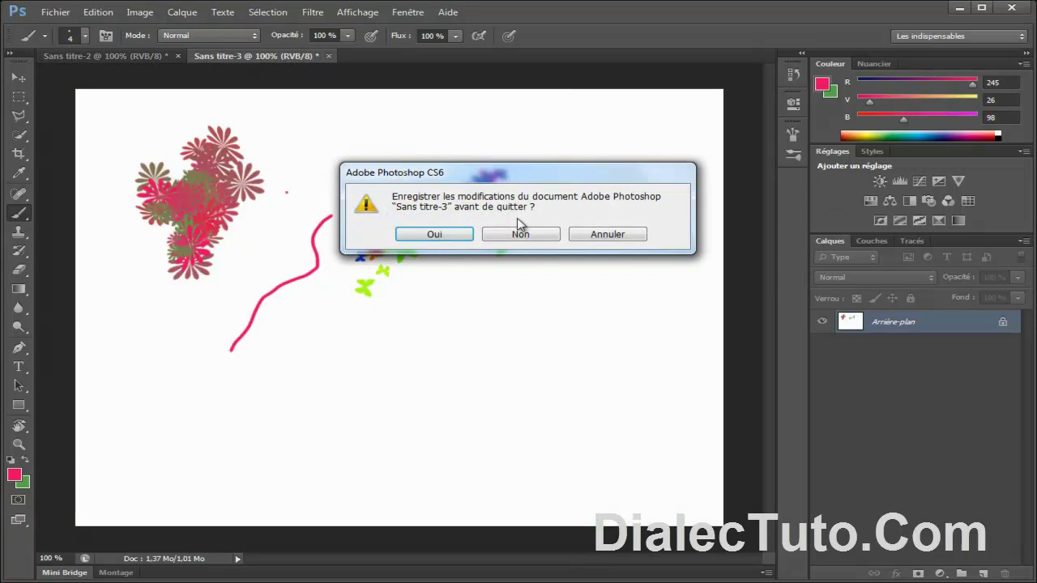
pyautogui.press('Return')
# Create a new Web document of 800 x 600 pixels with a white background
pyautogui.click(57, 12)
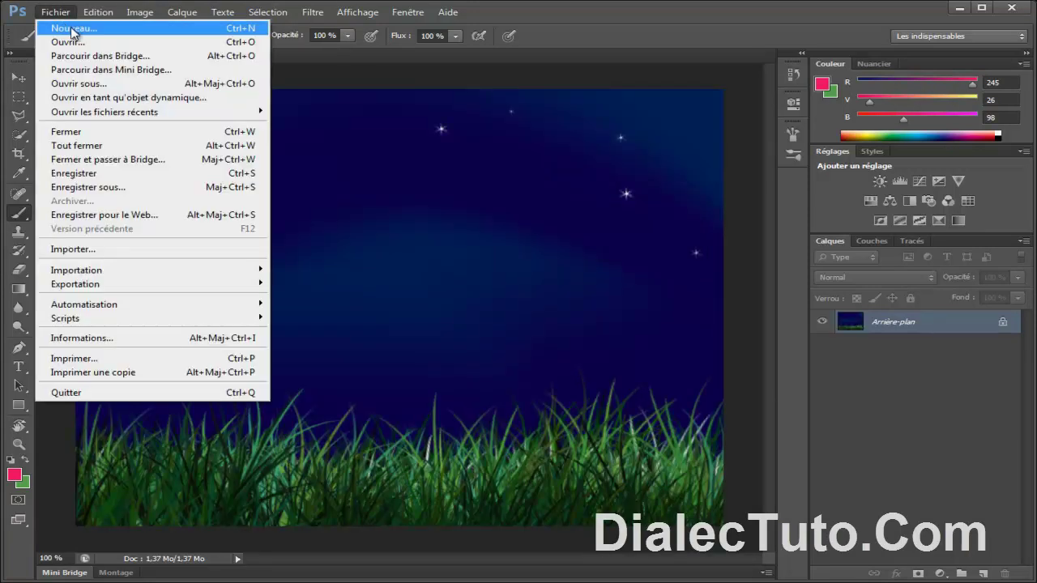
pyautogui.click(71, 30)
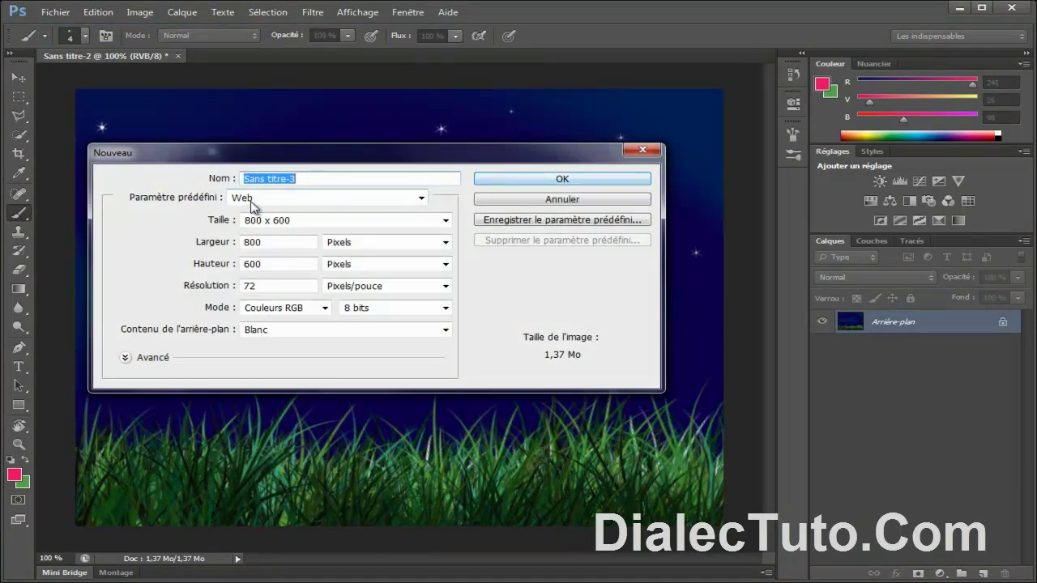
pyautogui.click(562, 180)
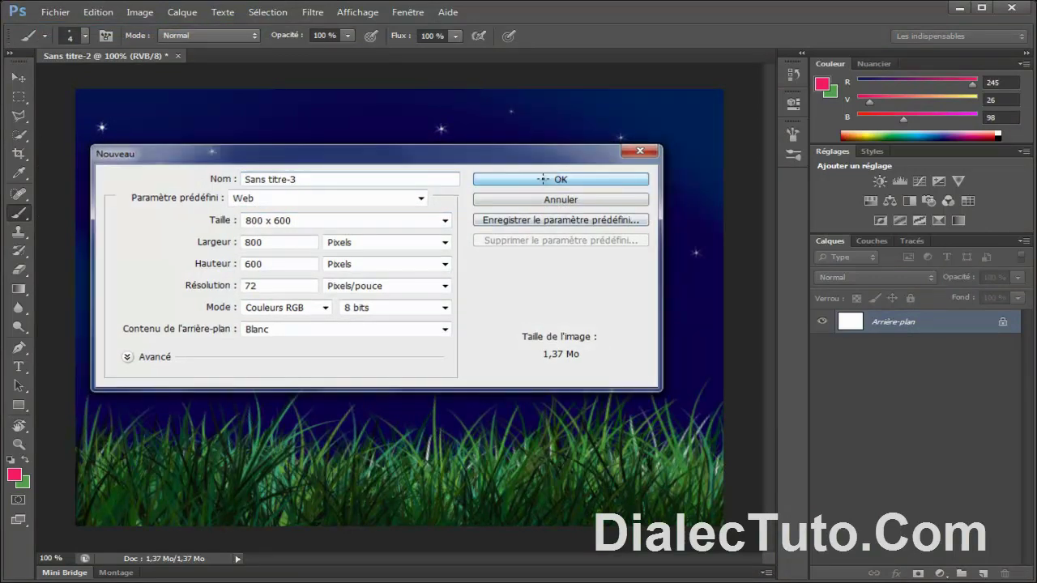
# Select the soft round brush tip "Arrondi adouci, pause de main droite" and set its size to 172 px
pyautogui.rightClick(289, 136)
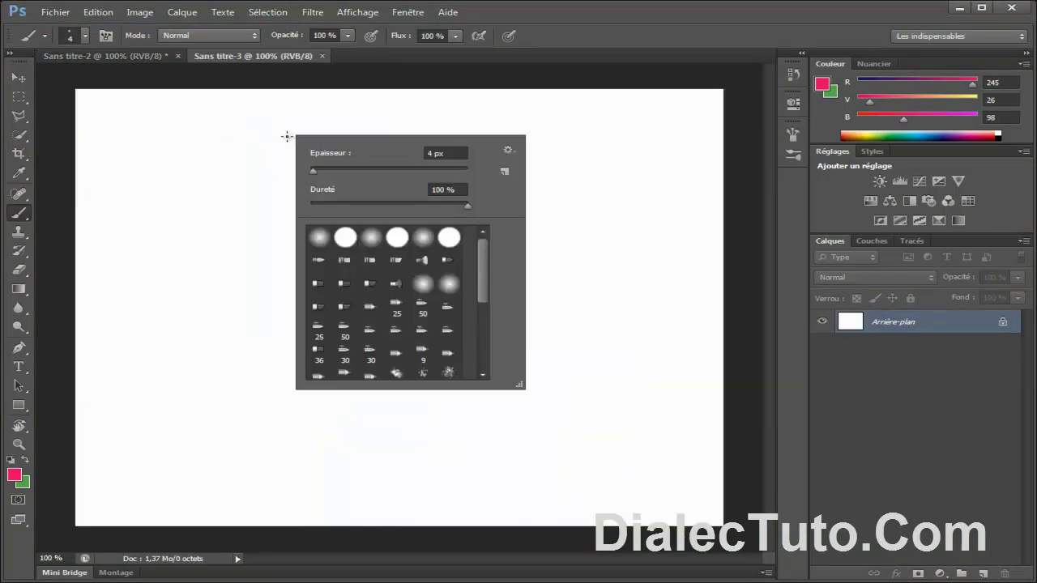
pyautogui.moveTo(482, 270)
pyautogui.mouseDown()
pyautogui.moveTo(481, 348)
pyautogui.moveTo(480, 254)
pyautogui.moveTo(481, 315)
pyautogui.moveTo(479, 271)
pyautogui.mouseUp()
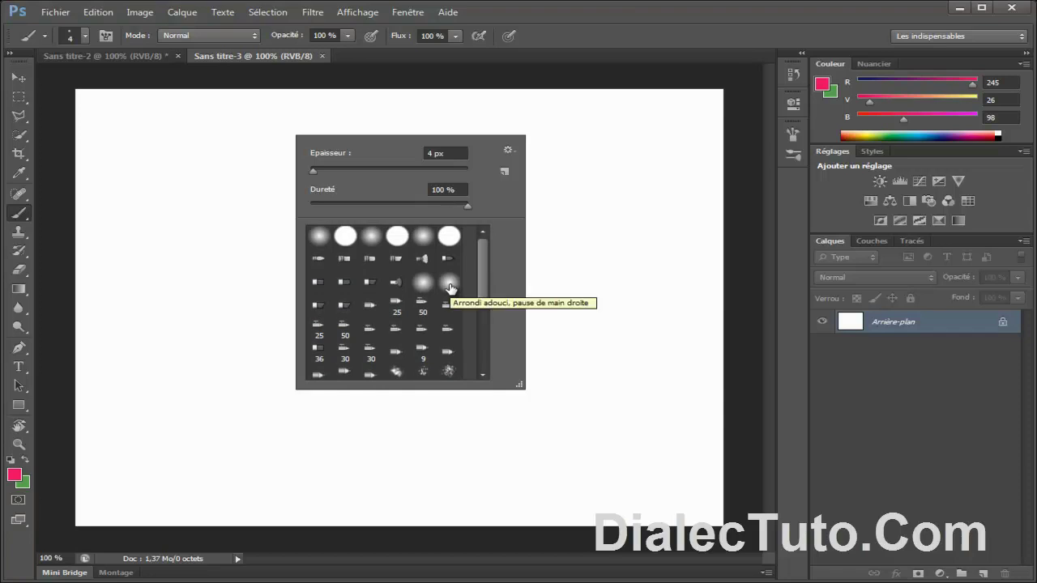
pyautogui.click(450, 283)
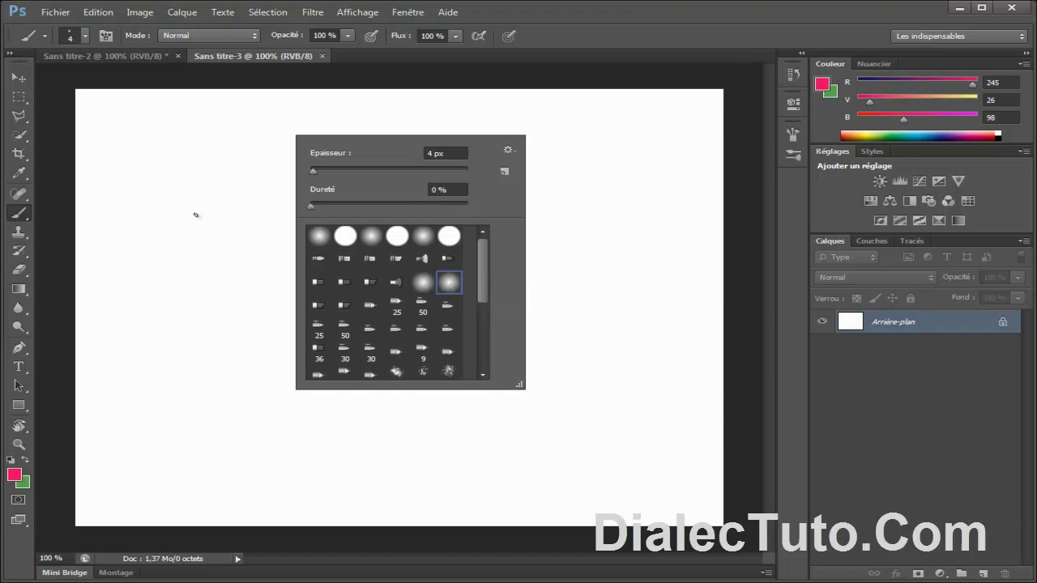
pyautogui.moveTo(313, 172); pyautogui.dragTo(417, 172)
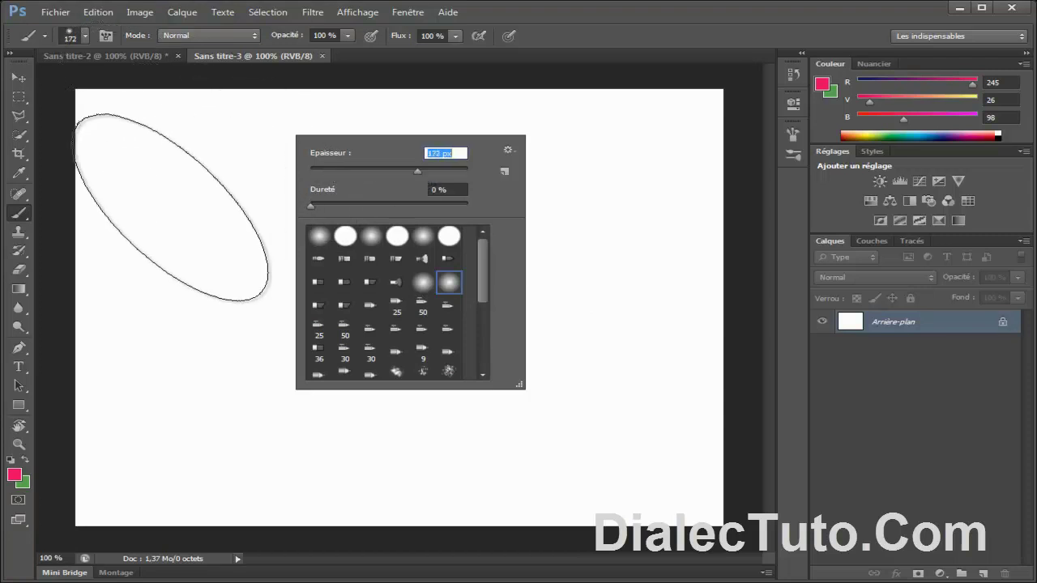
pyautogui.click(716, 48)
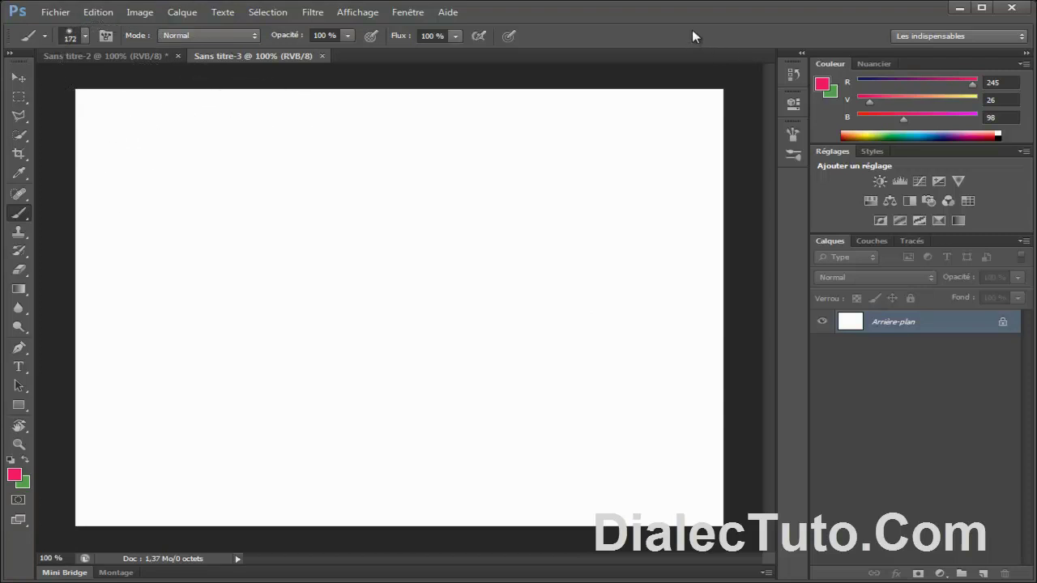
# Cover the entire canvas with dark blue and repaint it all in dark indigo, using colours from the swatches
pyautogui.click(873, 64)
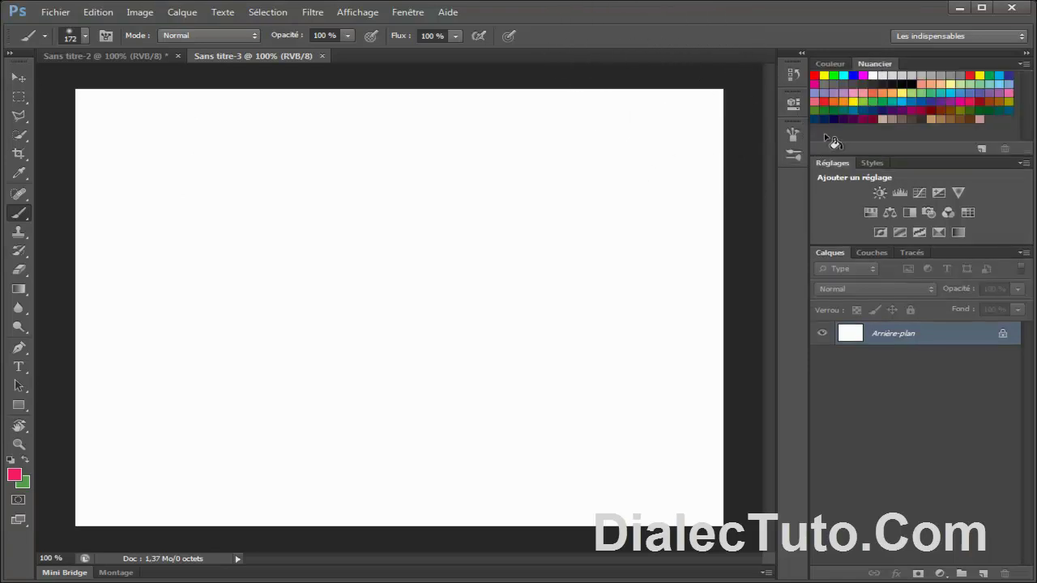
pyautogui.moveTo(694, 104)
pyautogui.mouseDown()
pyautogui.moveTo(676, 115)
pyautogui.moveTo(659, 157)
pyautogui.moveTo(770, 131)
pyautogui.mouseUp()
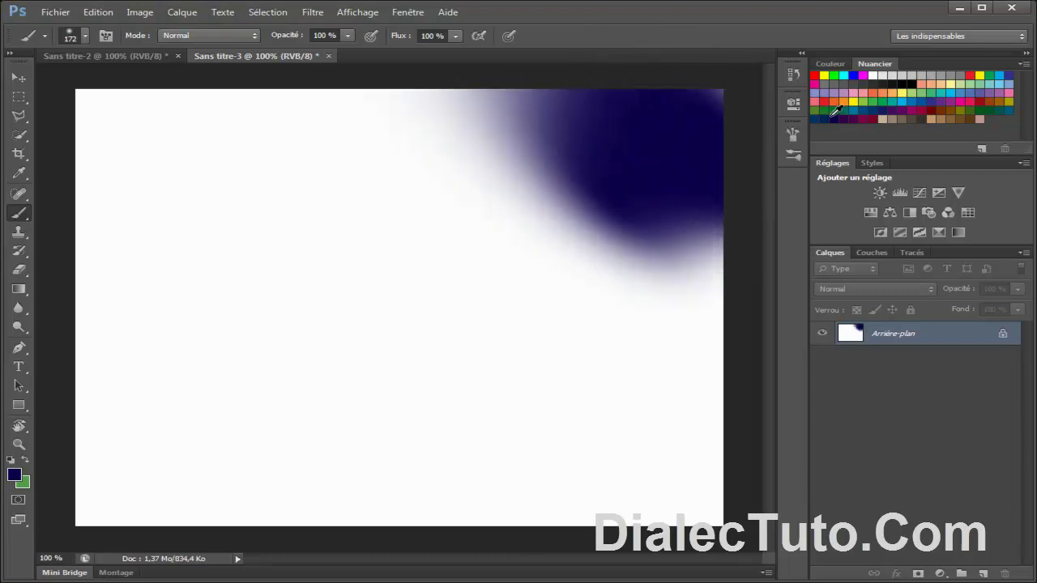
pyautogui.moveTo(591, 135)
pyautogui.mouseDown()
pyautogui.moveTo(599, 170)
pyautogui.moveTo(711, 135)
pyautogui.moveTo(468, 223)
pyautogui.moveTo(623, 173)
pyautogui.moveTo(595, 268)
pyautogui.moveTo(540, 319)
pyautogui.moveTo(660, 191)
pyautogui.moveTo(589, 145)
pyautogui.moveTo(108, 225)
pyautogui.moveTo(263, 158)
pyautogui.moveTo(38, 229)
pyautogui.moveTo(347, 118)
pyautogui.moveTo(203, 218)
pyautogui.moveTo(146, 400)
pyautogui.moveTo(442, 271)
pyautogui.moveTo(90, 445)
pyautogui.moveTo(389, 430)
pyautogui.moveTo(628, 397)
pyautogui.moveTo(447, 485)
pyautogui.moveTo(639, 359)
pyautogui.moveTo(699, 377)
pyautogui.moveTo(597, 472)
pyautogui.moveTo(189, 454)
pyautogui.moveTo(17, 473)
pyautogui.moveTo(248, 528)
pyautogui.moveTo(735, 375)
pyautogui.moveTo(678, 514)
pyautogui.moveTo(709, 478)
pyautogui.moveTo(698, 134)
pyautogui.moveTo(627, 126)
pyautogui.moveTo(599, 137)
pyautogui.moveTo(226, 157)
pyautogui.moveTo(28, 233)
pyautogui.moveTo(55, 452)
pyautogui.moveTo(147, 498)
pyautogui.moveTo(417, 407)
pyautogui.moveTo(835, 148)
pyautogui.mouseUp()
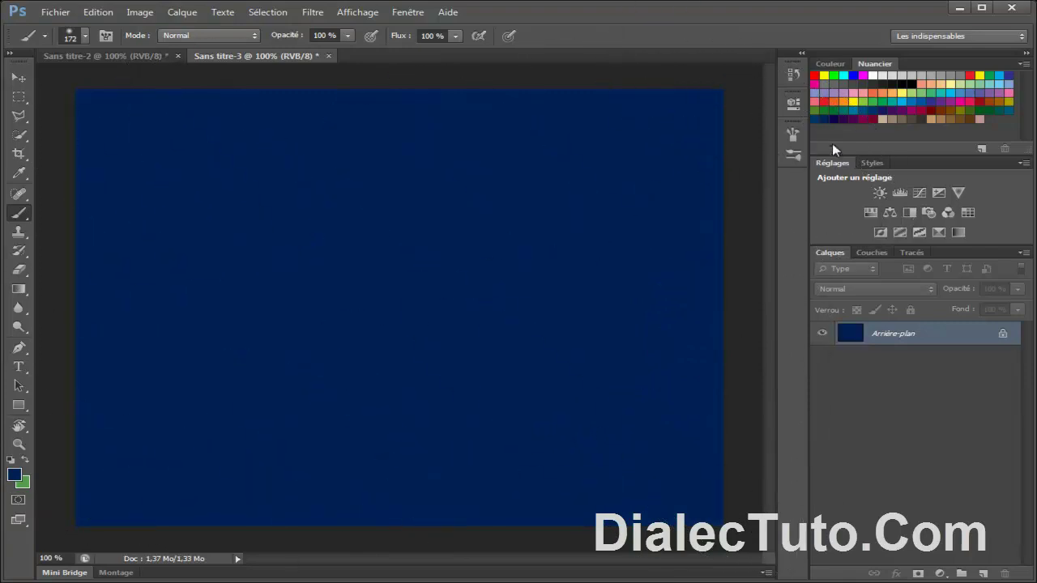
pyautogui.click(840, 114)
pyautogui.moveTo(452, 224)
pyautogui.mouseDown()
pyautogui.moveTo(482, 230)
pyautogui.moveTo(625, 171)
pyautogui.moveTo(282, 198)
pyautogui.moveTo(113, 193)
pyautogui.moveTo(261, 122)
pyautogui.moveTo(187, 141)
pyautogui.moveTo(56, 392)
pyautogui.moveTo(399, 383)
pyautogui.moveTo(153, 506)
pyautogui.moveTo(399, 489)
pyautogui.moveTo(606, 403)
pyautogui.moveTo(720, 260)
pyautogui.moveTo(688, 451)
pyautogui.moveTo(648, 513)
pyautogui.moveTo(708, 479)
pyautogui.moveTo(679, 443)
pyautogui.moveTo(419, 381)
pyautogui.moveTo(205, 402)
pyautogui.moveTo(417, 294)
pyautogui.moveTo(719, 167)
pyautogui.mouseUp()
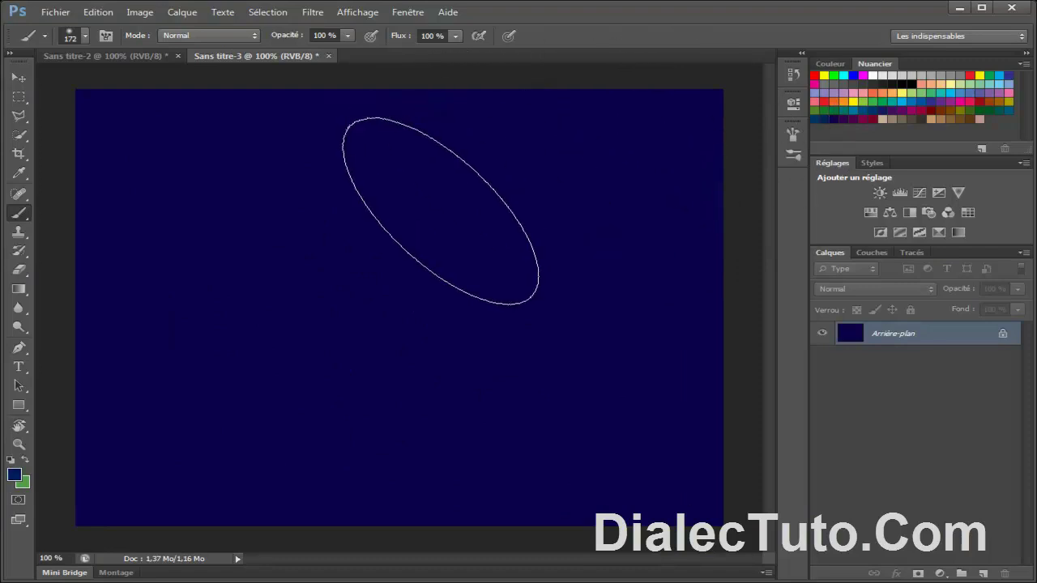
# Set the brush to 127 px and paint the upper sky dark blue with wavy dark indigo bands across it
pyautogui.rightClick(448, 220)
pyautogui.moveTo(600, 277); pyautogui.dragTo(580, 281)
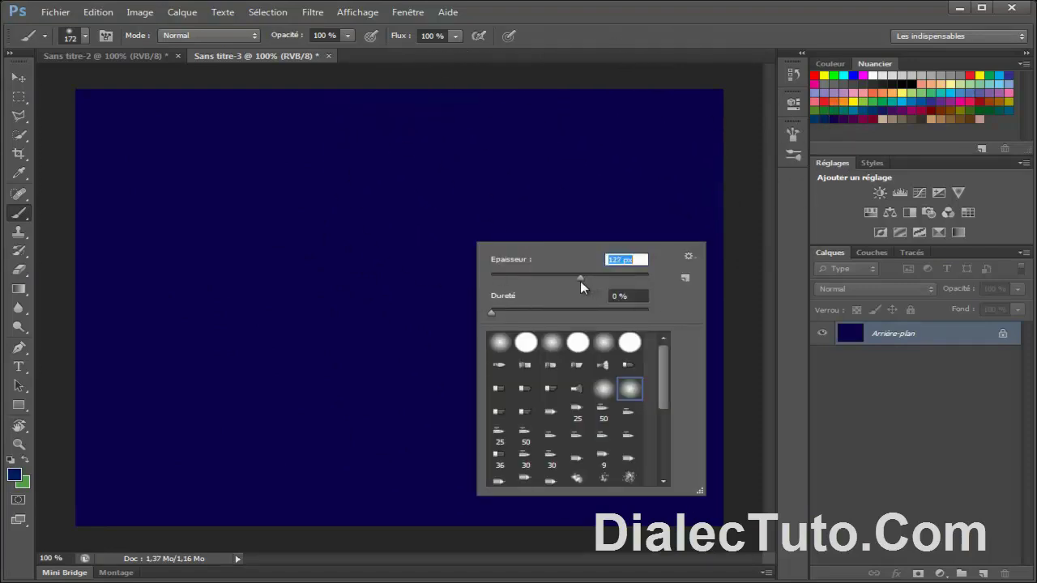
pyautogui.press('Return')
pyautogui.moveTo(99, 287)
pyautogui.mouseDown()
pyautogui.moveTo(239, 242)
pyautogui.moveTo(510, 263)
pyautogui.moveTo(692, 231)
pyautogui.mouseUp()
pyautogui.moveTo(235, 151)
pyautogui.mouseDown()
pyautogui.moveTo(682, 150)
pyautogui.moveTo(551, 308)
pyautogui.moveTo(92, 335)
pyautogui.mouseUp()
pyautogui.moveTo(187, 281)
pyautogui.mouseDown()
pyautogui.moveTo(162, 341)
pyautogui.moveTo(729, 294)
pyautogui.mouseUp()
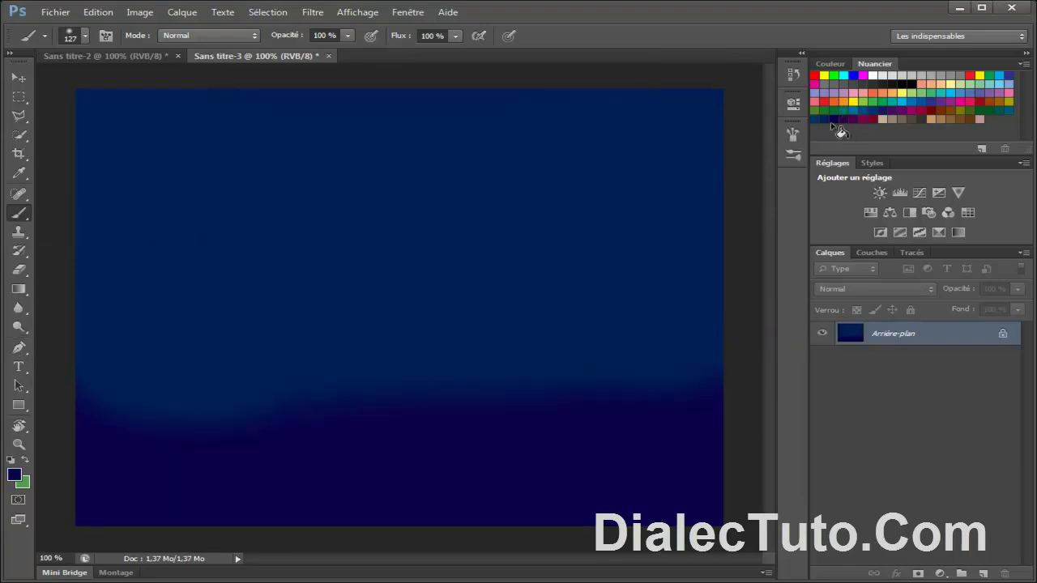
pyautogui.moveTo(817, 389)
pyautogui.mouseDown()
pyautogui.moveTo(683, 294)
pyautogui.moveTo(191, 359)
pyautogui.moveTo(70, 319)
pyautogui.mouseUp()
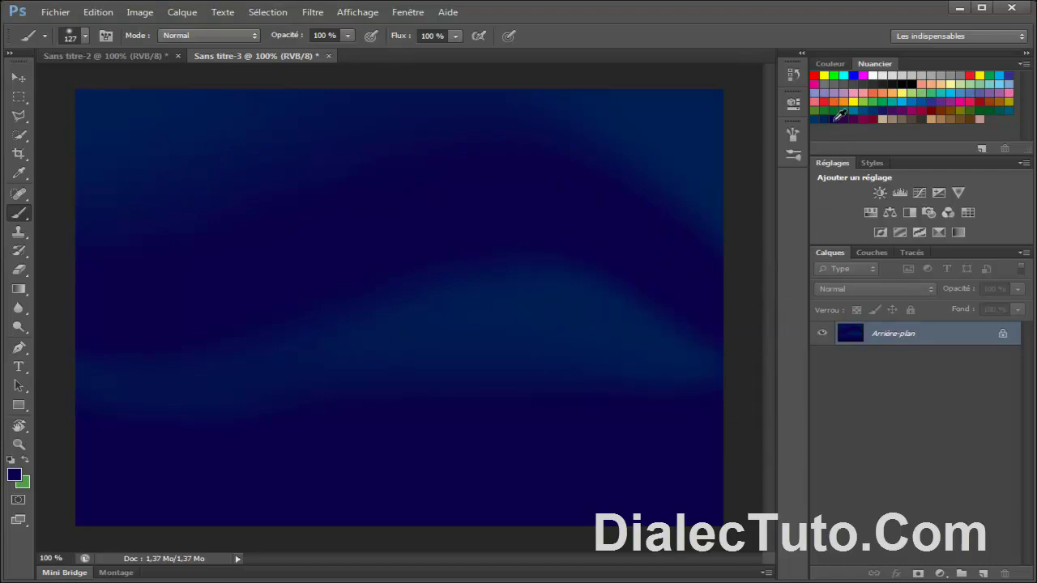
# Select the 134 px grass brush tip and set its size to 380 px
pyautogui.rightClick(314, 198)
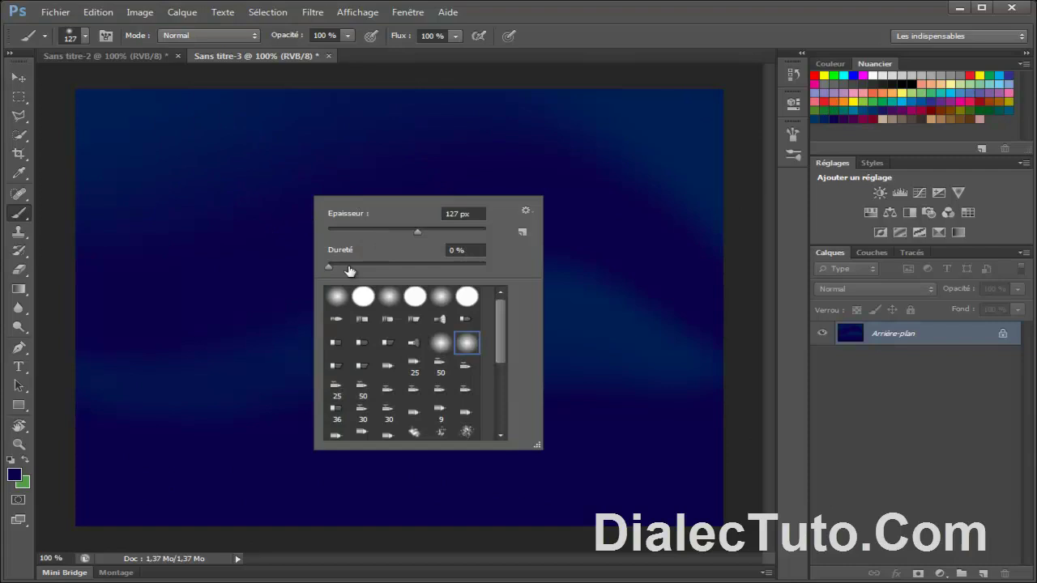
pyautogui.moveTo(498, 344); pyautogui.dragTo(501, 414)
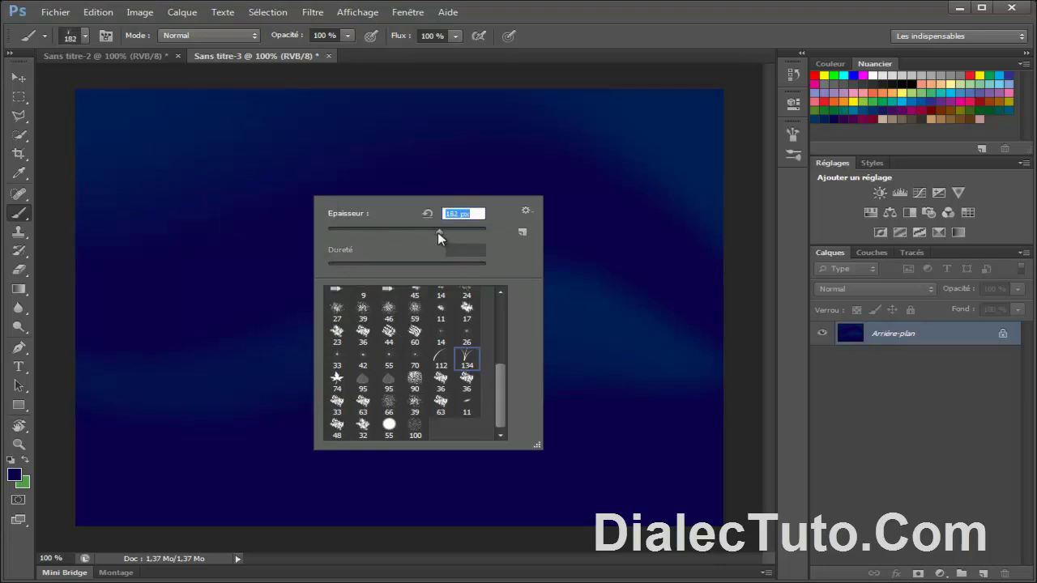
pyautogui.moveTo(460, 233); pyautogui.dragTo(459, 233)
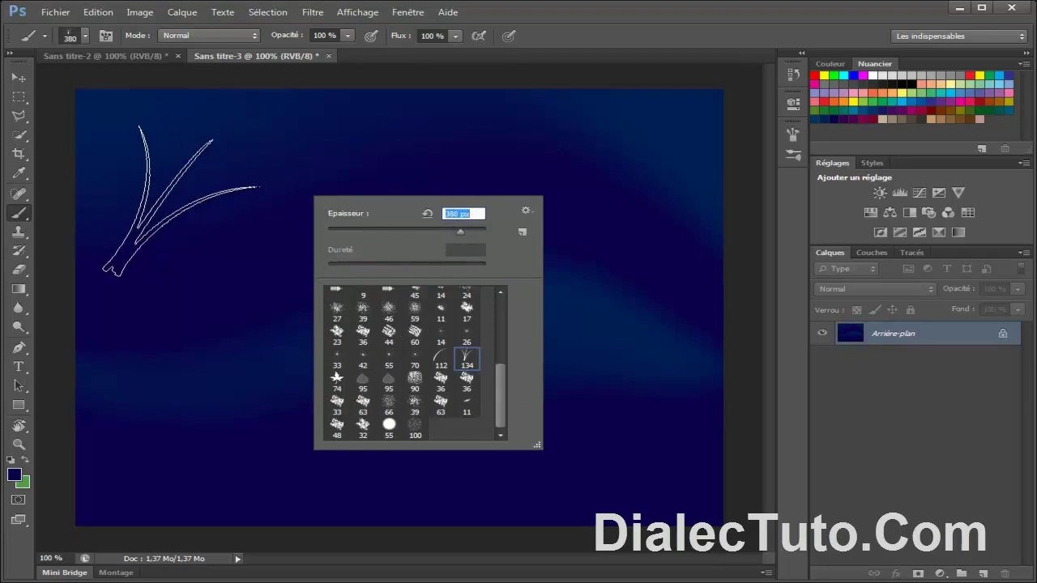
pyautogui.click(563, 34)
# Set the foreground colour to dark green and the background colour to black (#000000)
pyautogui.click(15, 477)
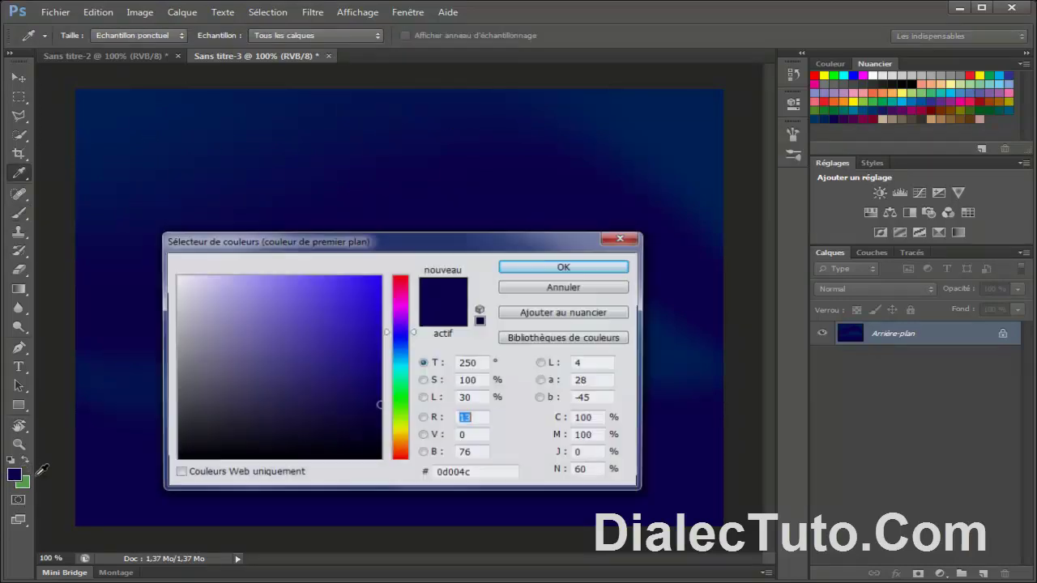
pyautogui.click(398, 404)
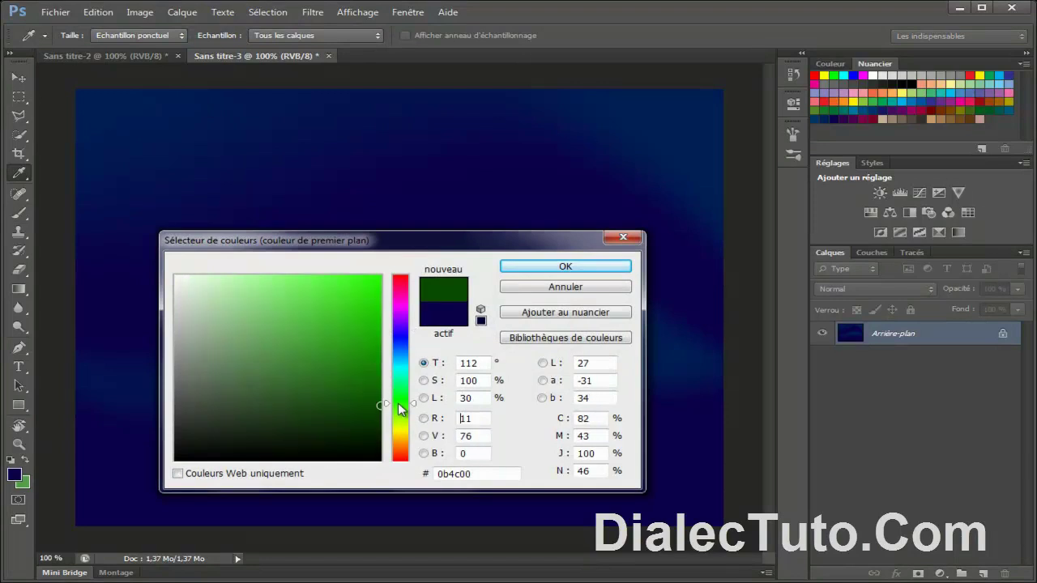
pyautogui.moveTo(358, 369); pyautogui.dragTo(367, 391)
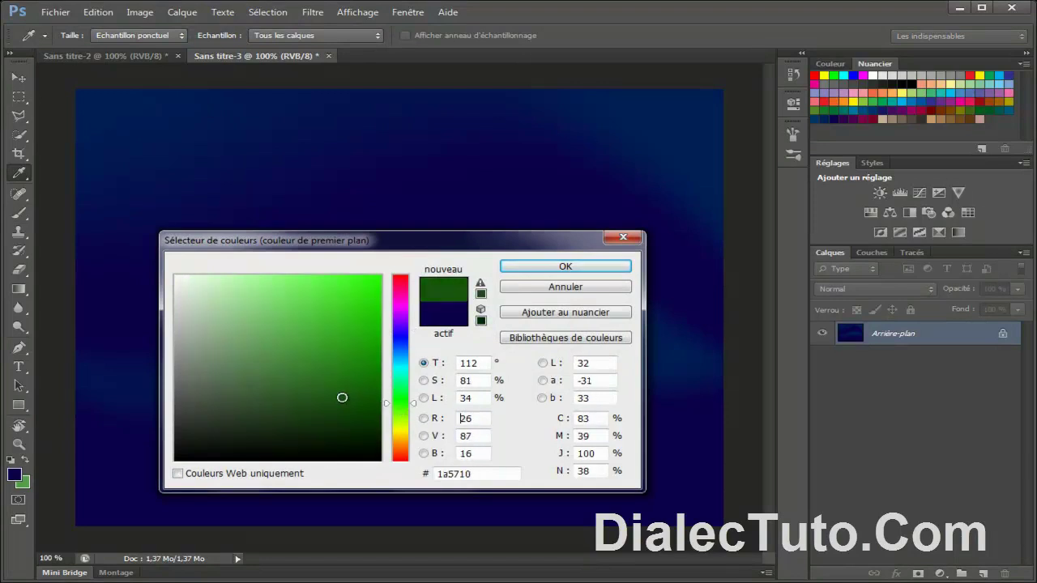
pyautogui.click(510, 267)
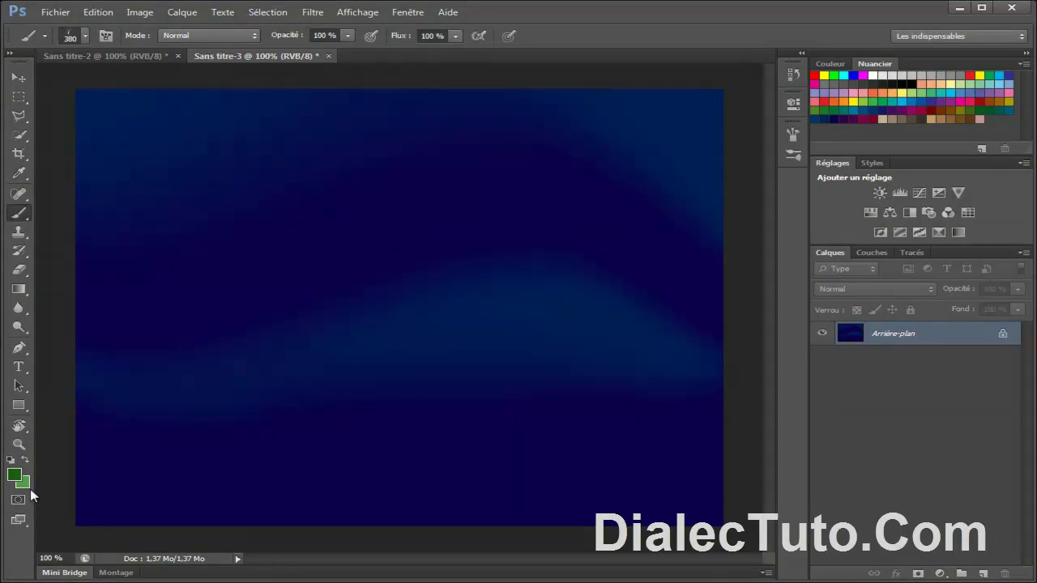
pyautogui.click(24, 484)
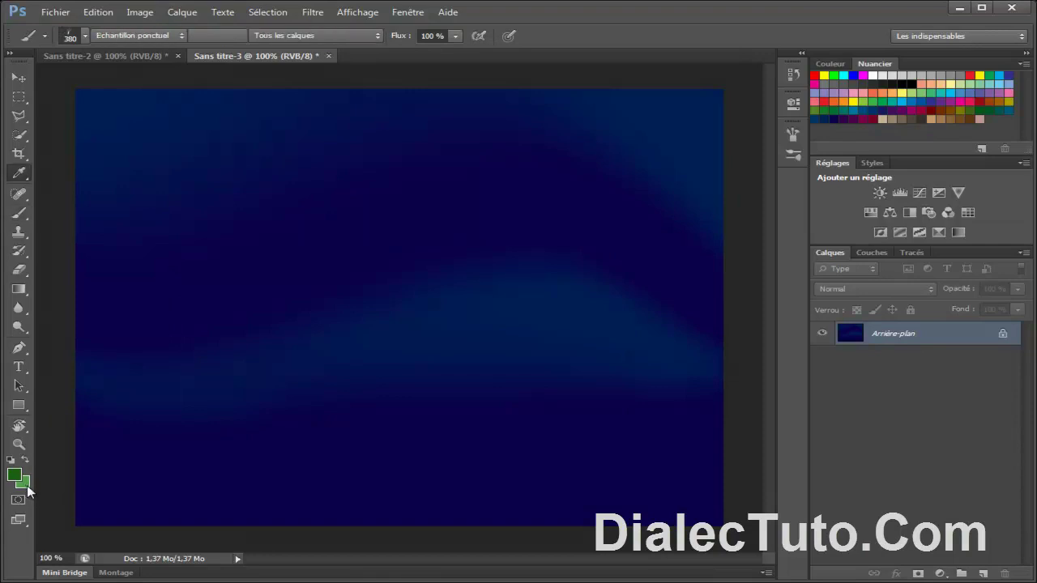
pyautogui.moveTo(190, 442); pyautogui.dragTo(169, 462)
pyautogui.click(533, 267)
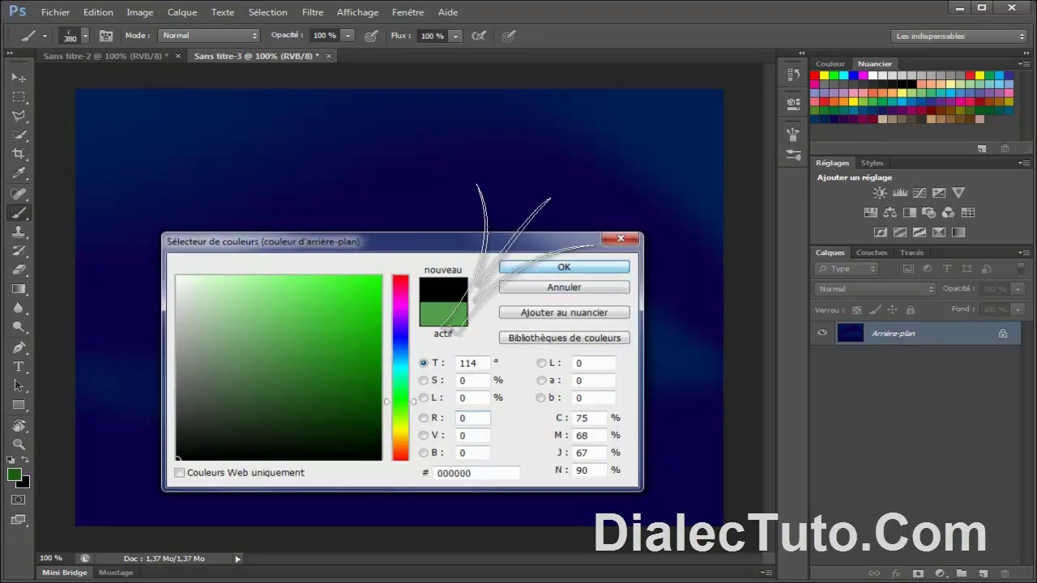
# Check the grass in Sans titre-2 and paint a row of grass along the lower edge of the Sans titre-3 canvas
pyautogui.click(139, 55)
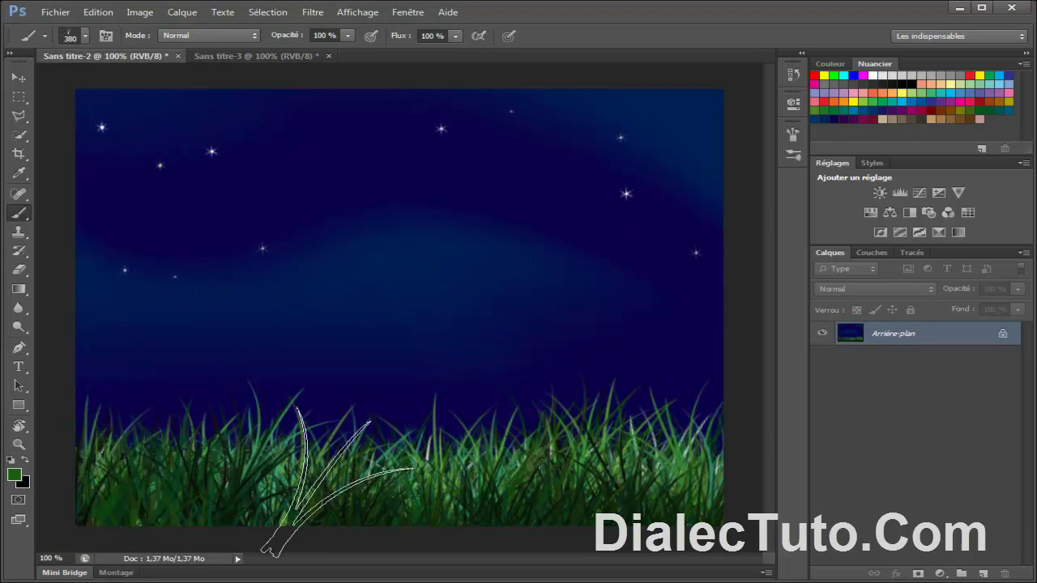
pyautogui.click(287, 54)
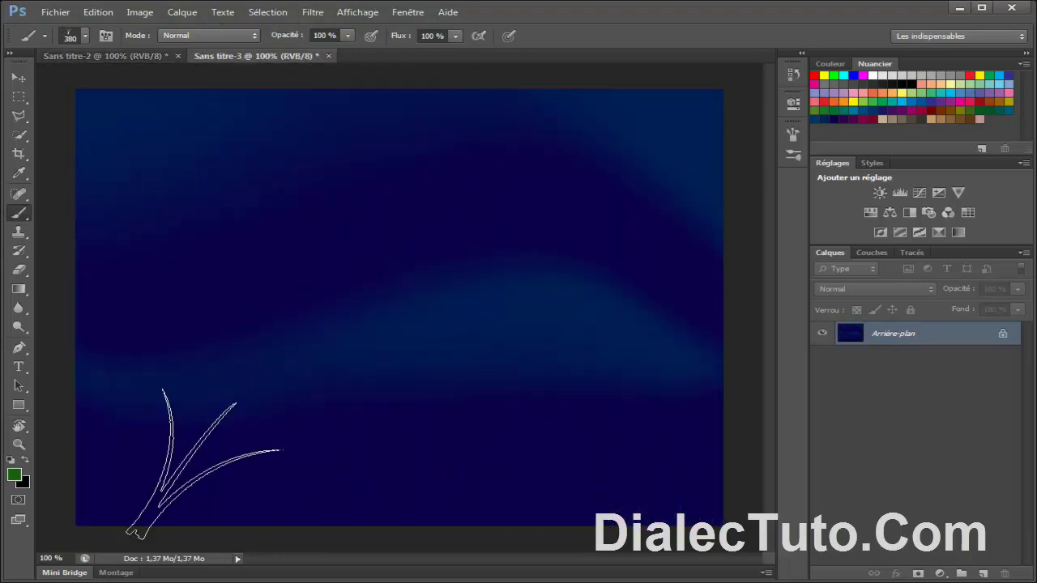
pyautogui.moveTo(109, 489)
pyautogui.mouseDown()
pyautogui.moveTo(256, 515)
pyautogui.moveTo(705, 498)
pyautogui.moveTo(228, 509)
pyautogui.moveTo(450, 510)
pyautogui.moveTo(176, 533)
pyautogui.moveTo(721, 511)
pyautogui.mouseUp()
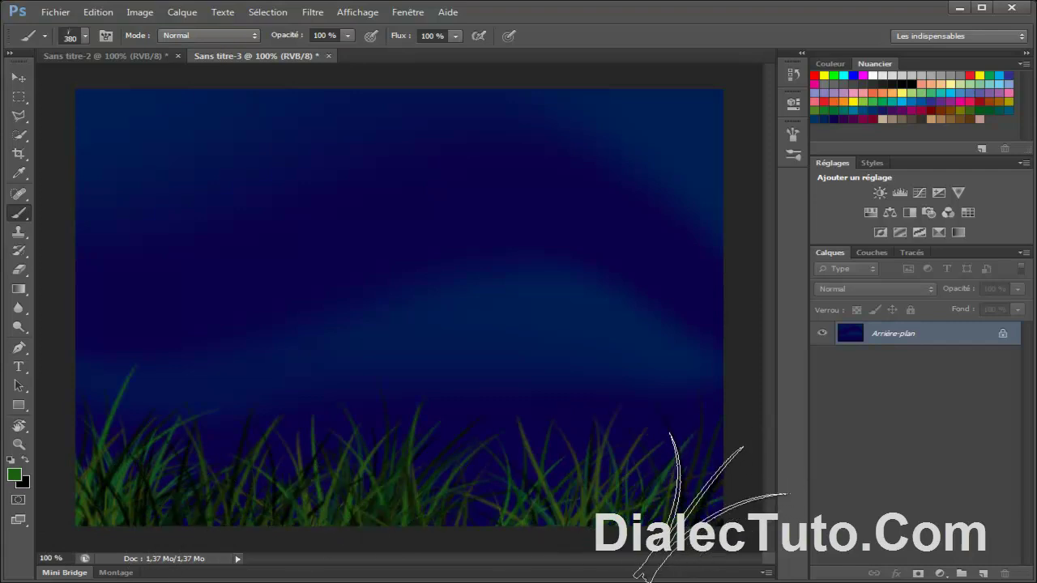
# Thicken the grass along the canvas's lower edge with strokes at brush sizes 199 px and 391 px
pyautogui.rightClick(454, 227)
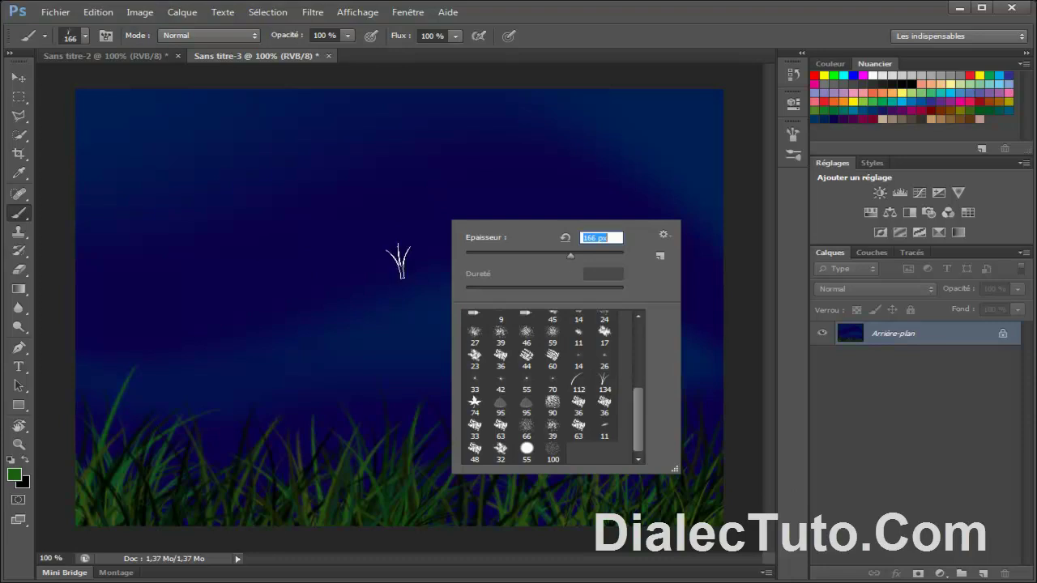
pyautogui.moveTo(570, 254); pyautogui.dragTo(574, 254)
pyautogui.click(98, 506)
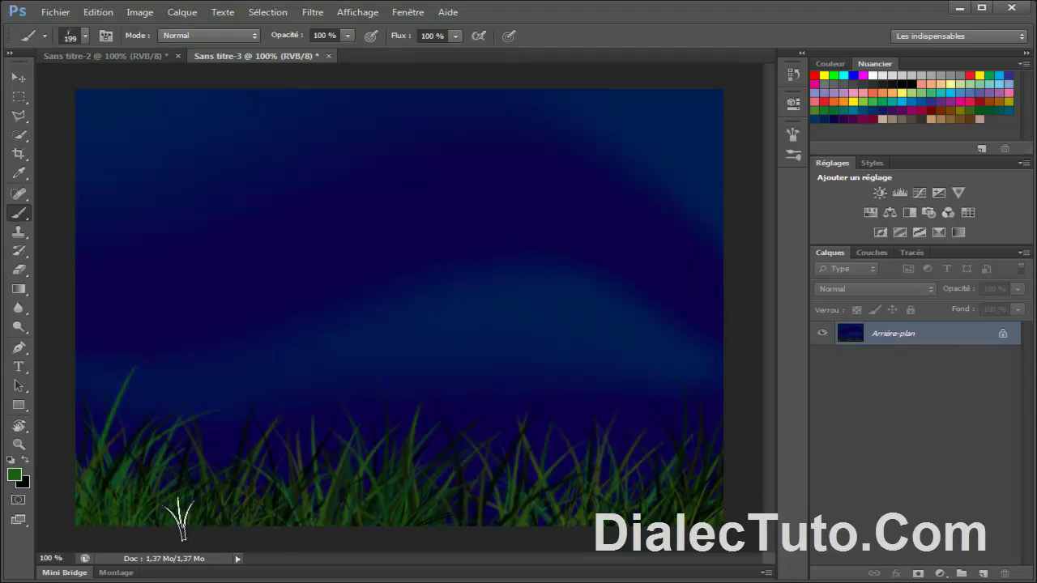
pyautogui.rightClick(366, 285)
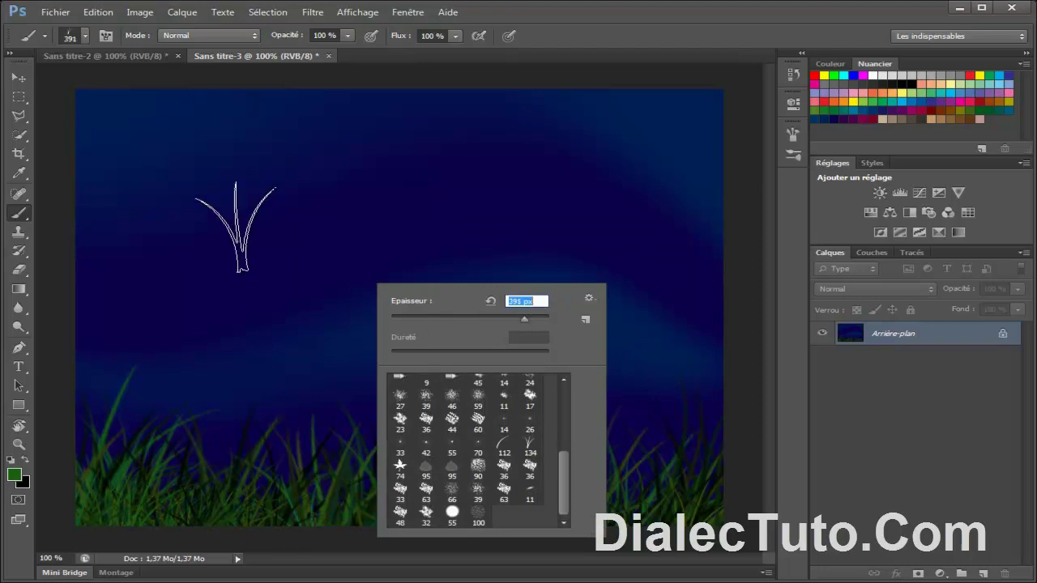
pyautogui.press('Return')
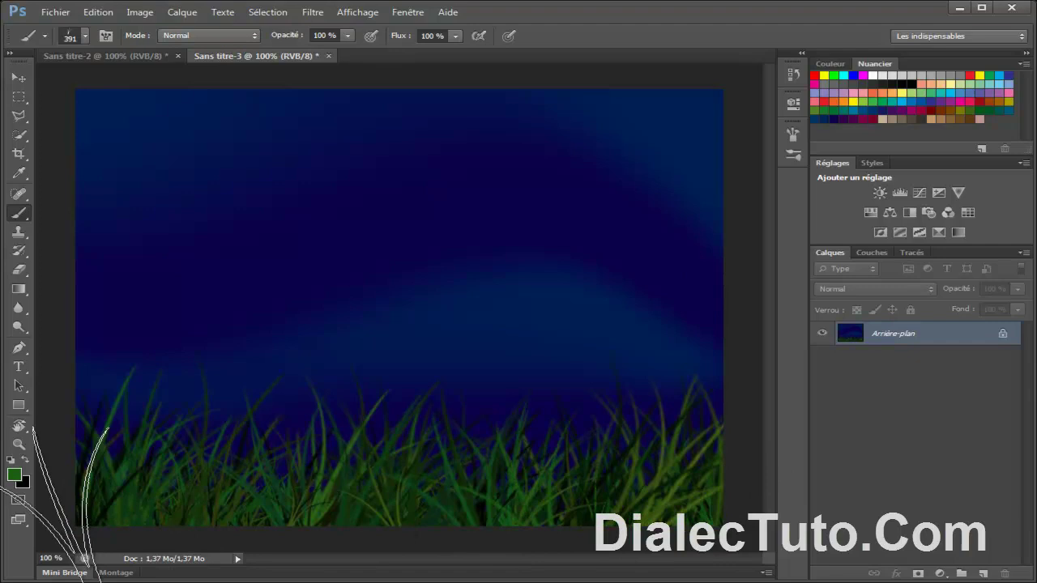
# Swap the colours, set the foreground colour to white (#ffffff) and paint light grass blades along the canvas's lower edge
pyautogui.click(28, 459)
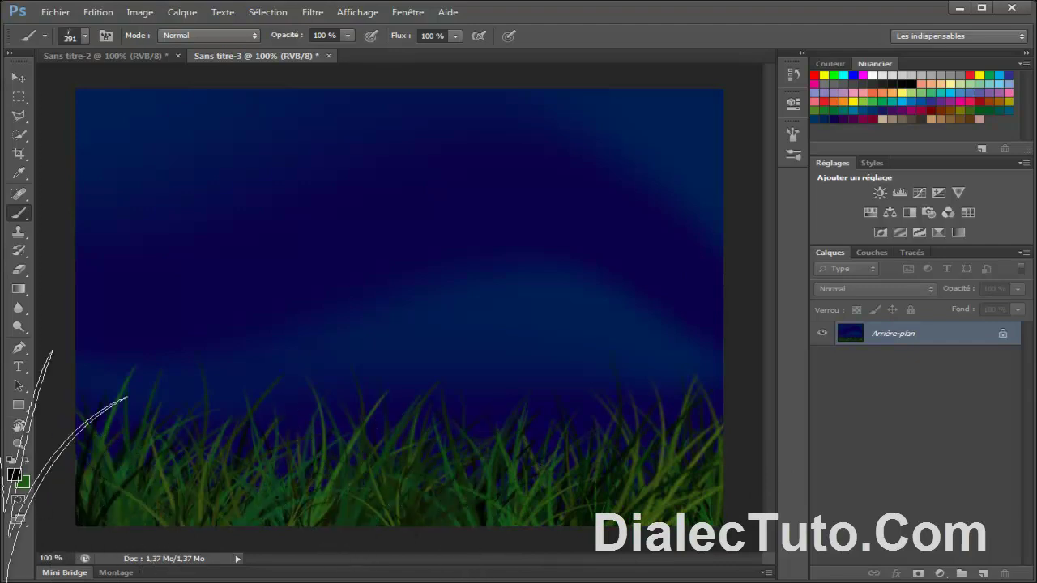
pyautogui.click(17, 479)
pyautogui.click(177, 280)
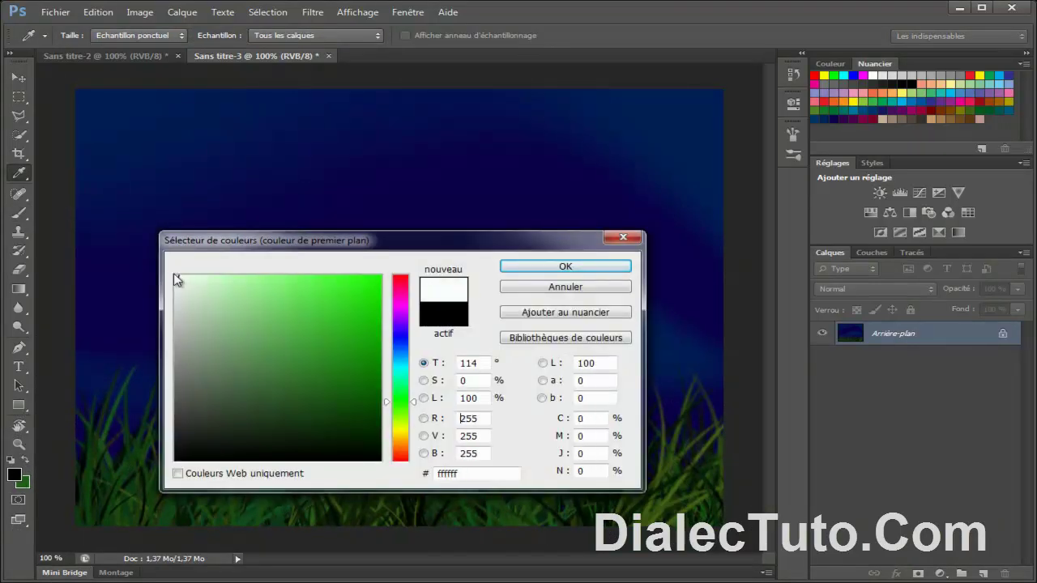
pyautogui.click(540, 267)
pyautogui.moveTo(116, 498)
pyautogui.mouseDown()
pyautogui.moveTo(278, 508)
pyautogui.moveTo(673, 502)
pyautogui.moveTo(114, 509)
pyautogui.moveTo(685, 506)
pyautogui.moveTo(97, 509)
pyautogui.moveTo(430, 507)
pyautogui.mouseUp()
# Reduce the grass brush size to 110 px and set the foreground colour to black (#000000)
pyautogui.rightClick(306, 279)
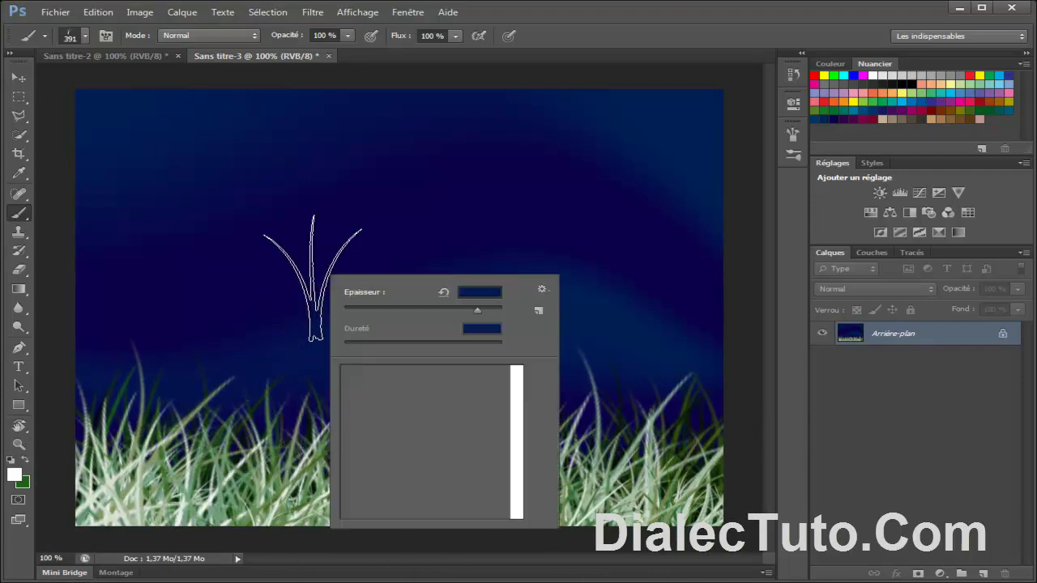
pyautogui.click(427, 309)
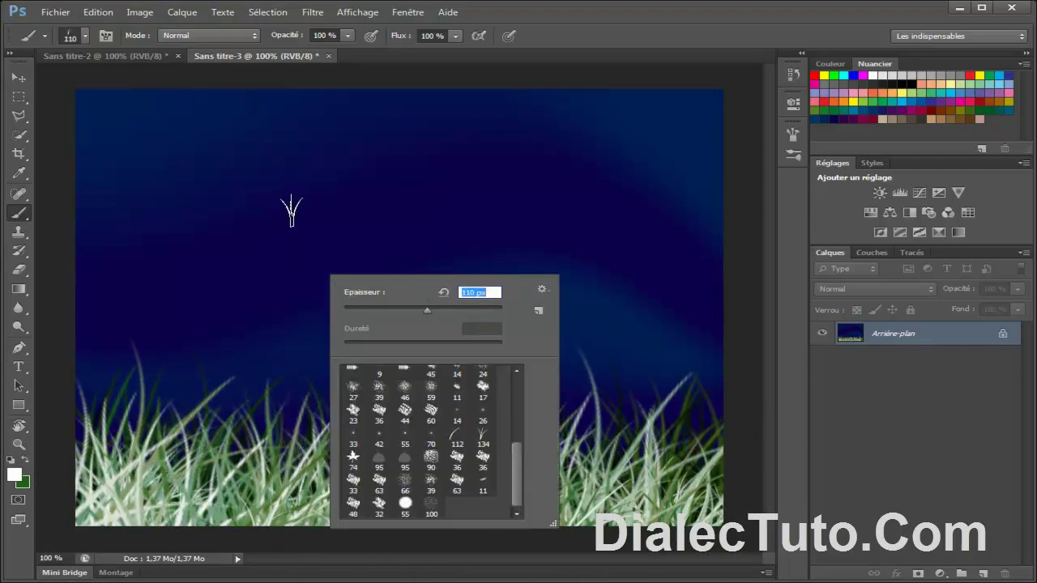
pyautogui.click(551, 35)
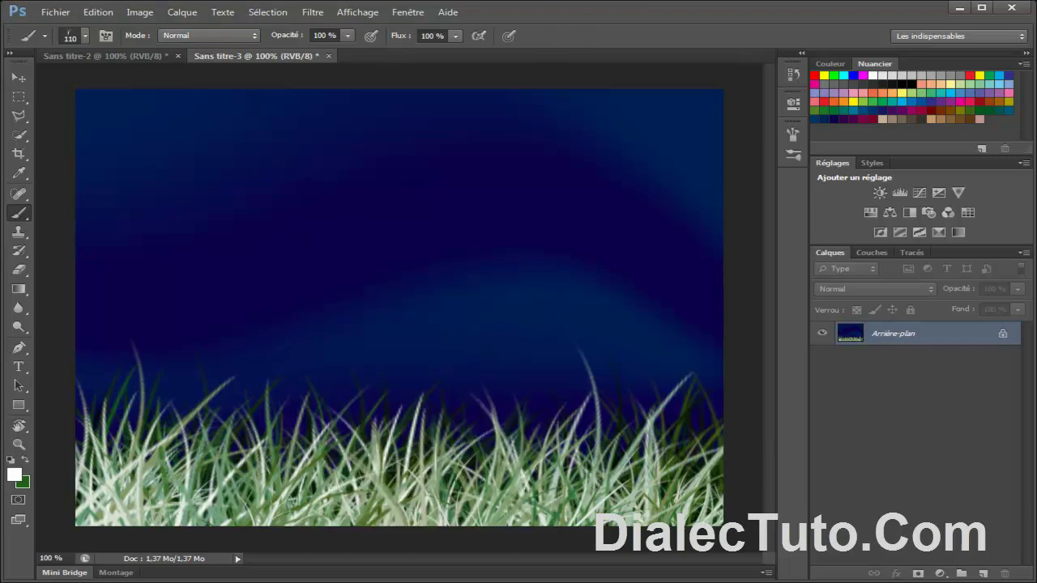
pyautogui.click(18, 476)
pyautogui.click(232, 423)
pyautogui.click(176, 459)
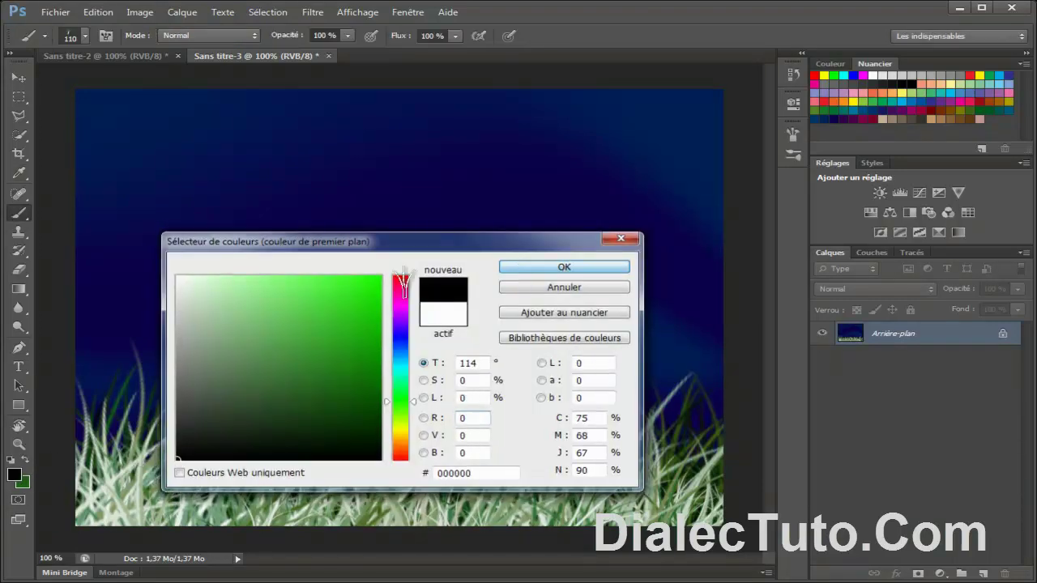
pyautogui.press('Return')
# Darken the lower part of the grass with strokes at brush sizes 110 px and 191 px
pyautogui.moveTo(94, 514); pyautogui.dragTo(171, 504)
pyautogui.rightClick(178, 486)
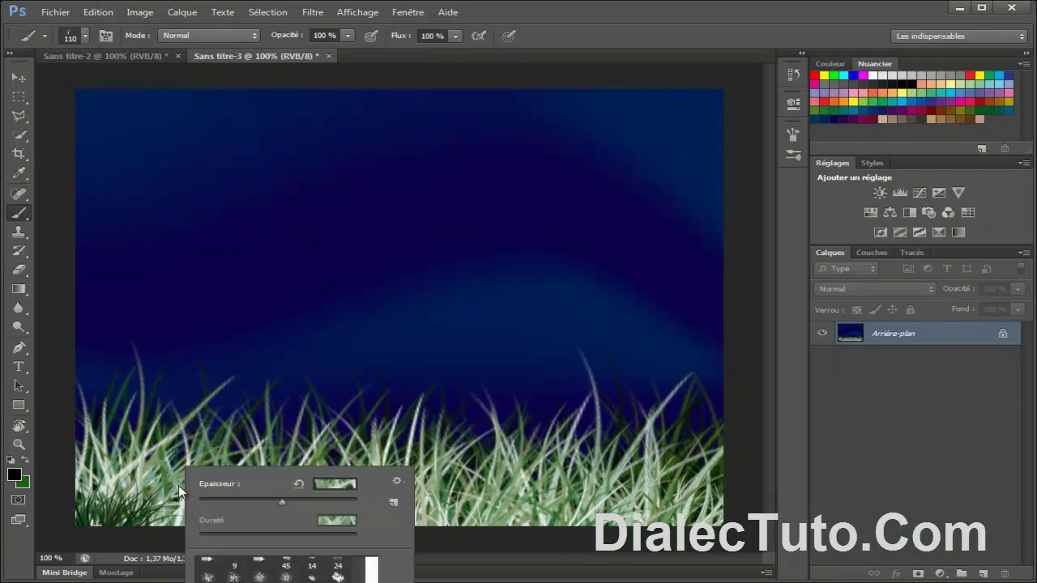
pyautogui.moveTo(91, 485)
pyautogui.mouseDown()
pyautogui.moveTo(194, 498)
pyautogui.moveTo(534, 486)
pyautogui.moveTo(713, 504)
pyautogui.moveTo(340, 486)
pyautogui.moveTo(73, 518)
pyautogui.moveTo(105, 486)
pyautogui.moveTo(174, 504)
pyautogui.moveTo(243, 498)
pyautogui.mouseUp()
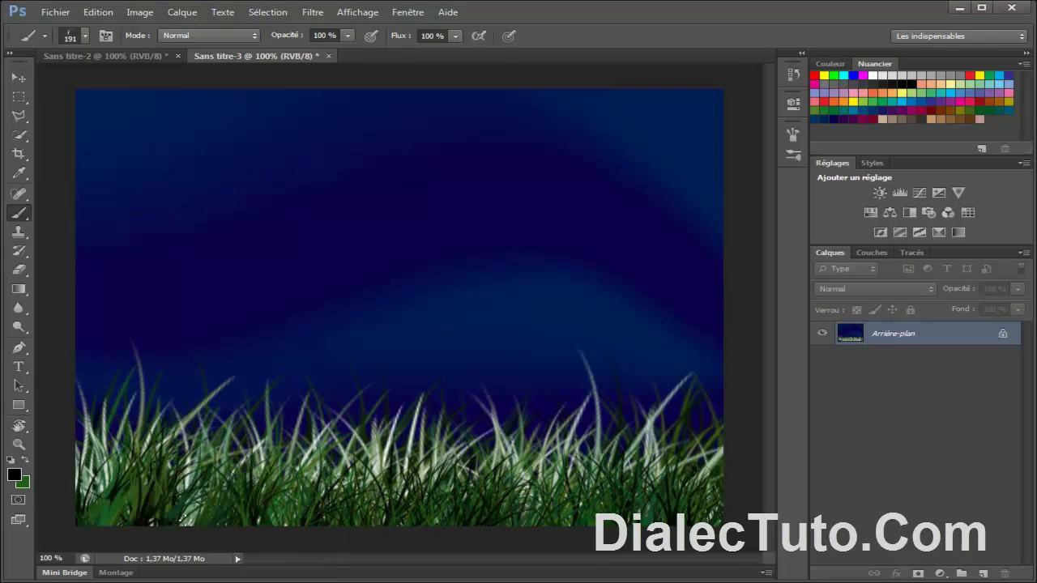
pyautogui.moveTo(151, 530)
pyautogui.mouseDown()
pyautogui.moveTo(299, 494)
pyautogui.moveTo(697, 486)
pyautogui.moveTo(258, 519)
pyautogui.mouseUp()
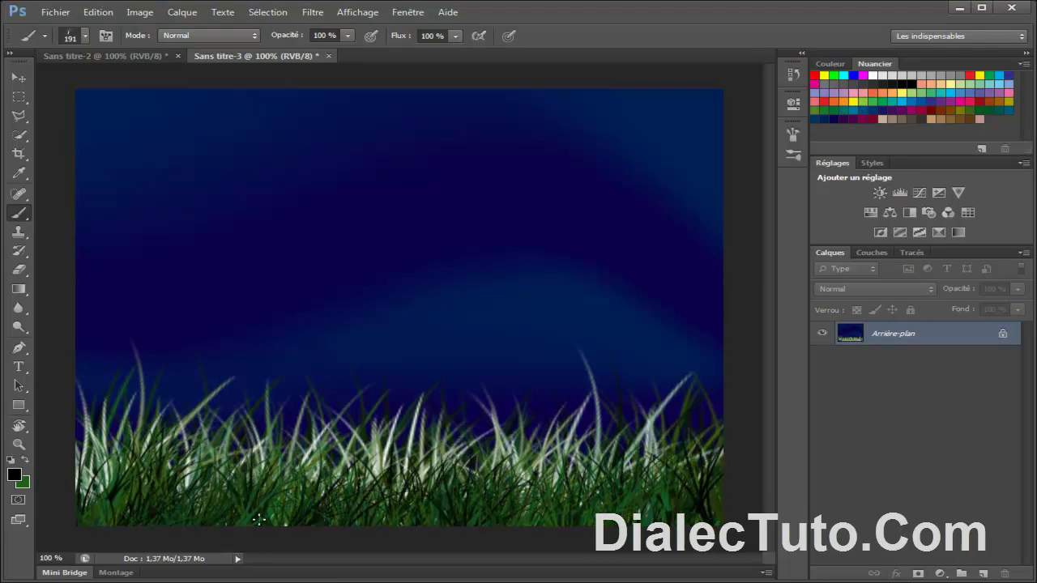
# Set the grass brush size to 288 px and paint another dark pass across the whole row of grass
pyautogui.rightClick(219, 425)
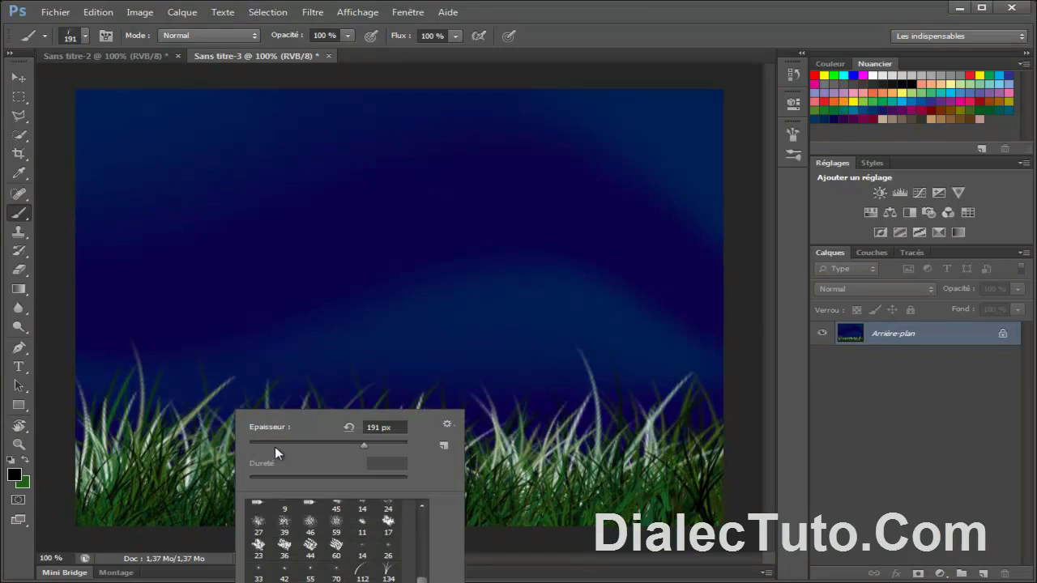
pyautogui.moveTo(364, 444); pyautogui.dragTo(376, 444)
pyautogui.click(590, 64)
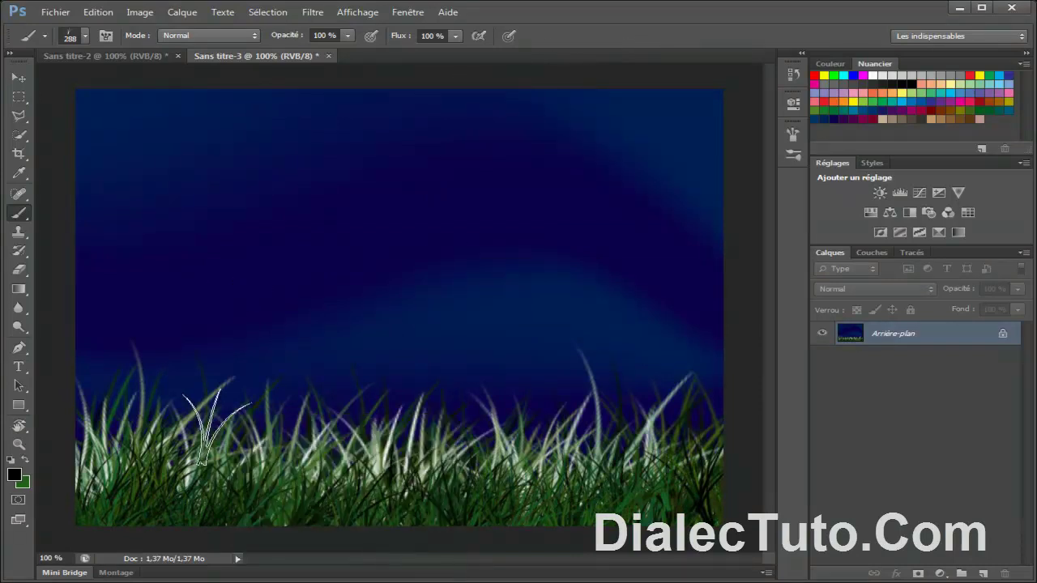
pyautogui.moveTo(101, 474)
pyautogui.mouseDown()
pyautogui.moveTo(599, 466)
pyautogui.moveTo(712, 486)
pyautogui.moveTo(697, 498)
pyautogui.mouseUp()
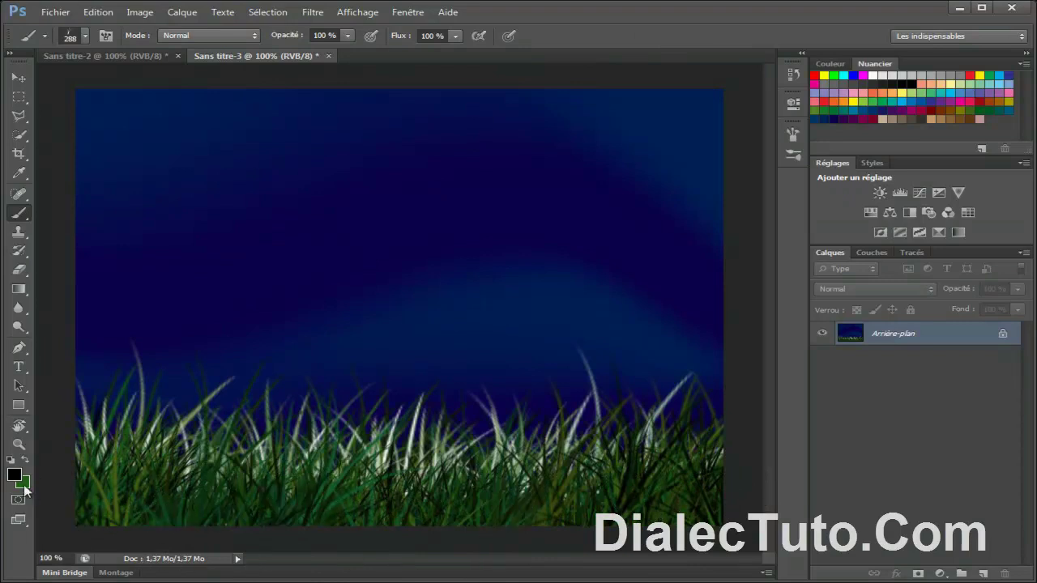
# Set the background colour to pale green (#8cb685) and paint a stroke of grass along the canvas's lower edge
pyautogui.click(16, 477)
pyautogui.click(565, 289)
pyautogui.click(23, 486)
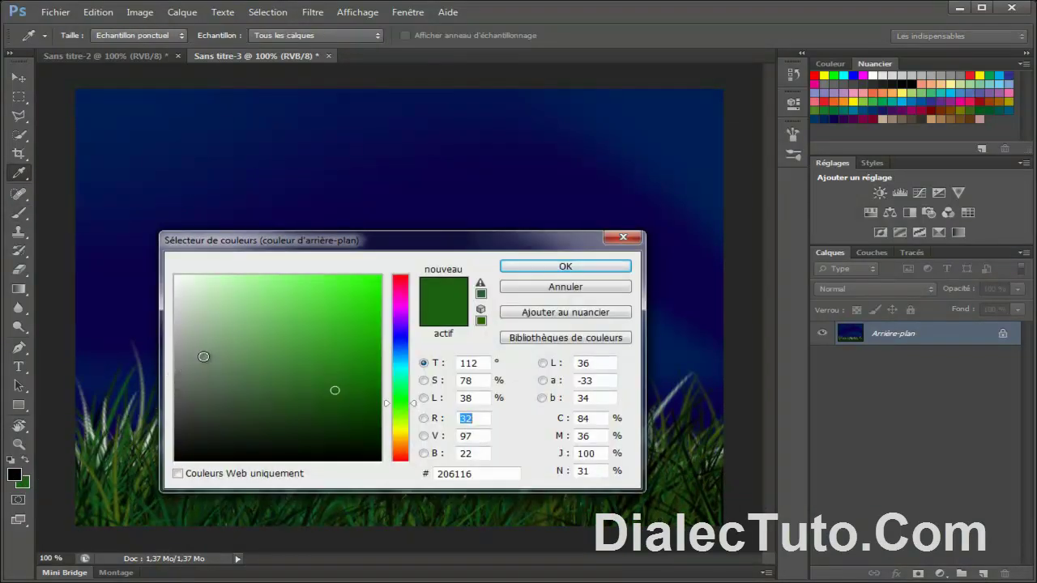
pyautogui.click(204, 349)
pyautogui.moveTo(220, 349); pyautogui.dragTo(231, 328)
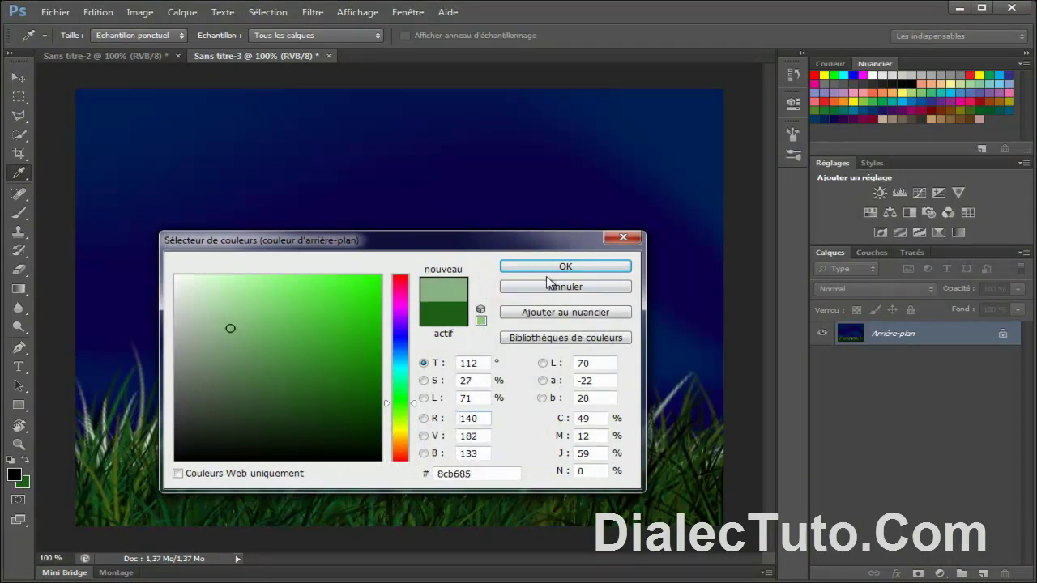
pyautogui.click(557, 267)
pyautogui.press('b')
pyautogui.moveTo(133, 531)
pyautogui.mouseDown()
pyautogui.moveTo(753, 553)
pyautogui.moveTo(370, 551)
pyautogui.moveTo(713, 557)
pyautogui.mouseUp()
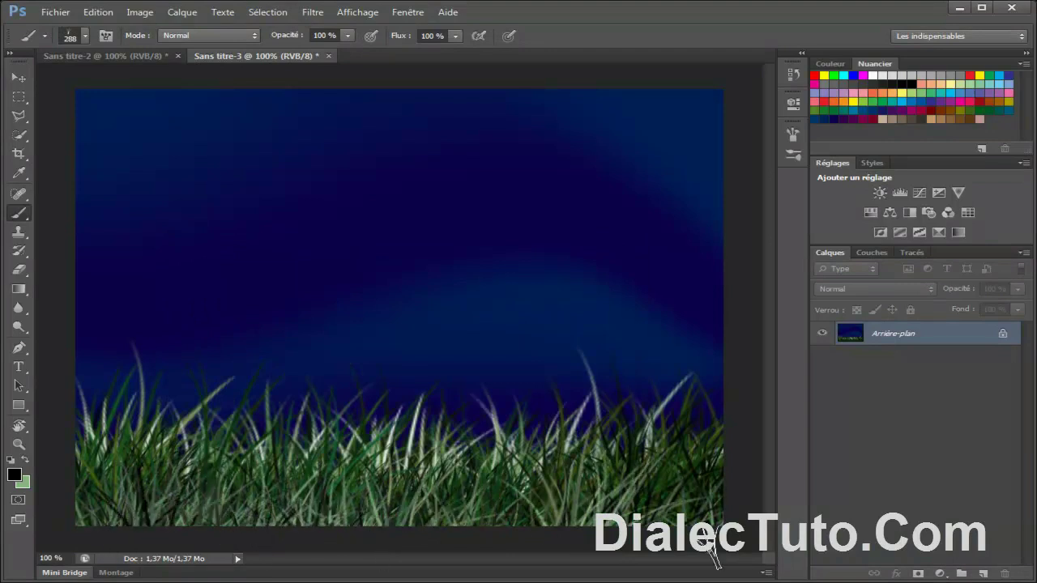
# Set the background colour to white and add whitish blades along the bottom of the grass
pyautogui.click(22, 481)
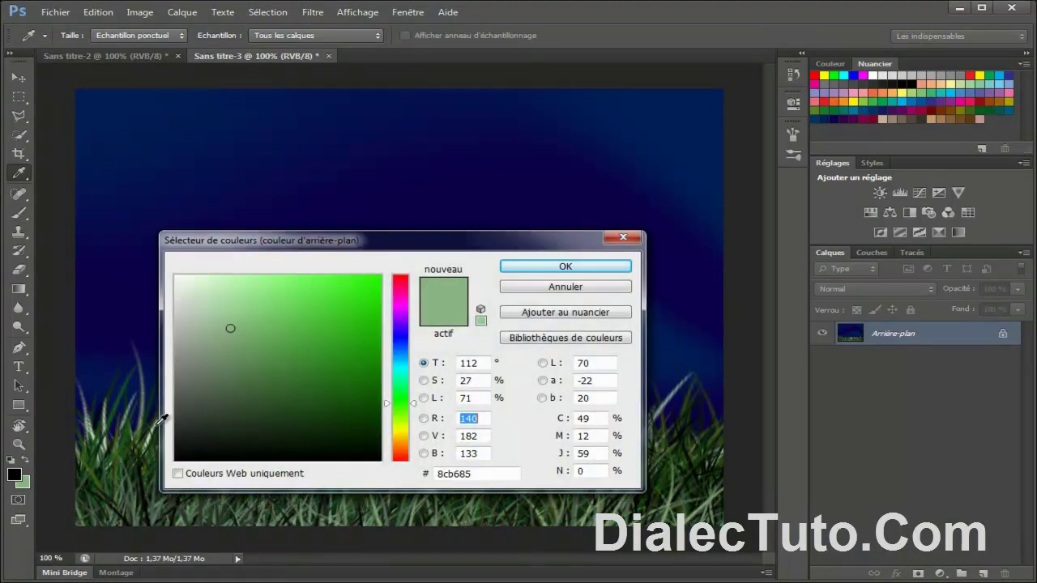
pyautogui.moveTo(197, 302); pyautogui.dragTo(162, 267)
pyautogui.click(560, 268)
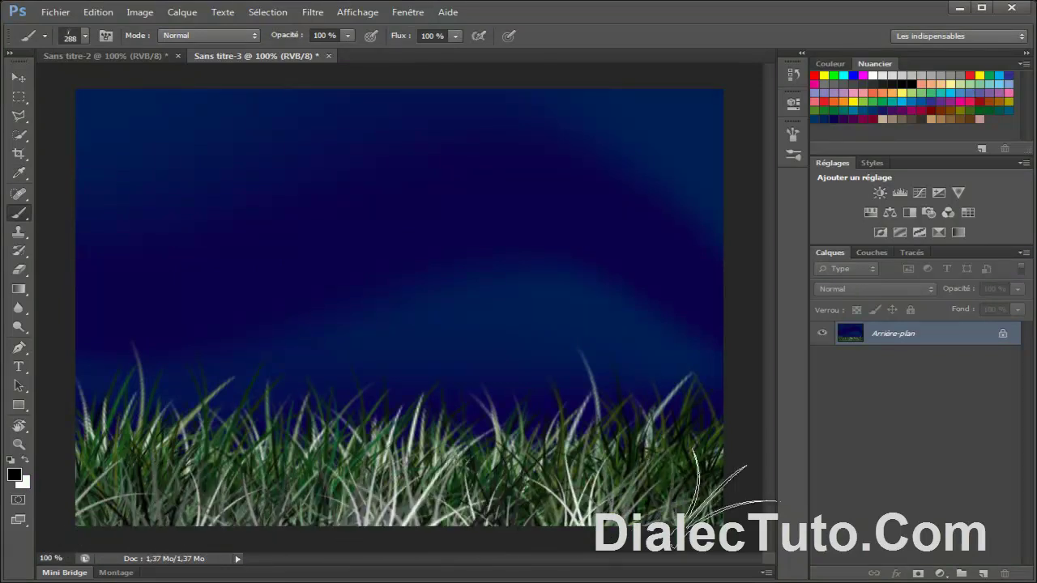
# Set the foreground colour to medium green and paint one more stroke of grass across the canvas's lower edge
pyautogui.click(16, 475)
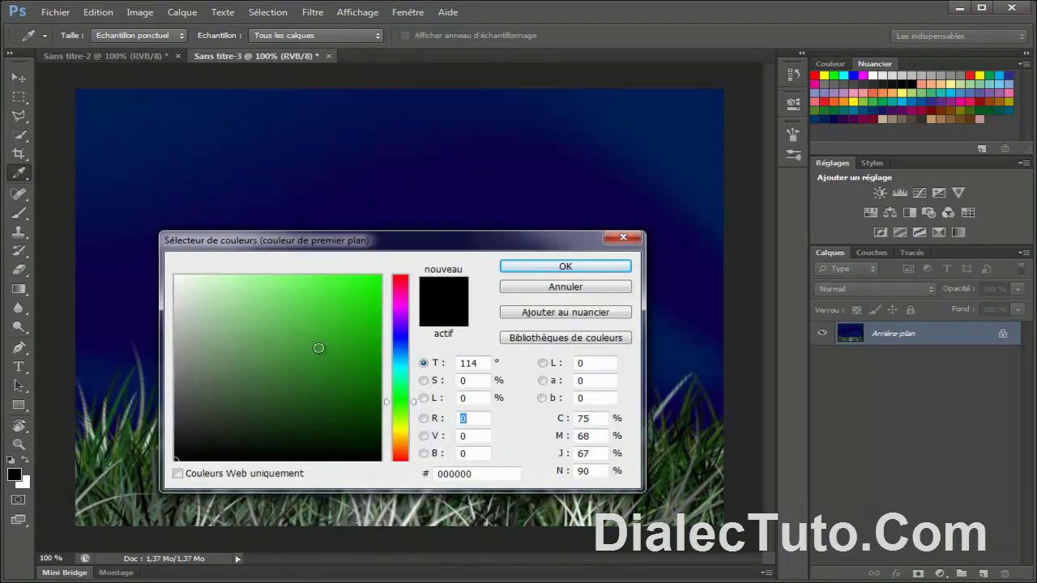
pyautogui.click(331, 365)
pyautogui.click(530, 269)
pyautogui.moveTo(132, 508)
pyautogui.mouseDown()
pyautogui.moveTo(106, 508)
pyautogui.moveTo(784, 508)
pyautogui.mouseUp()
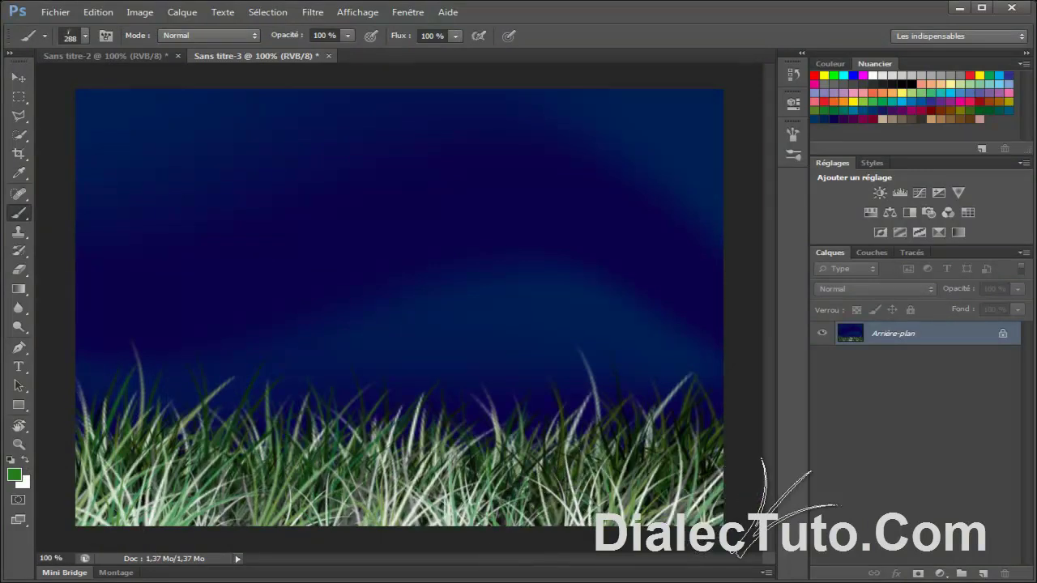
# Set the foreground to dark green (#092f05) and the background to black (#000000), and darken the lower grass with strokes across the canvas
pyautogui.click(15, 476)
pyautogui.click(360, 427)
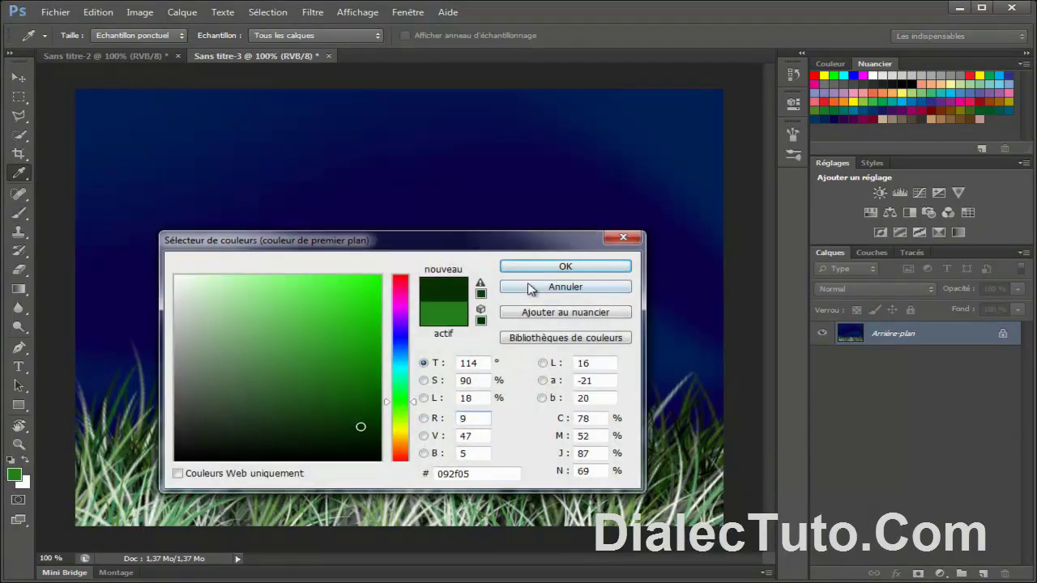
pyautogui.click(531, 267)
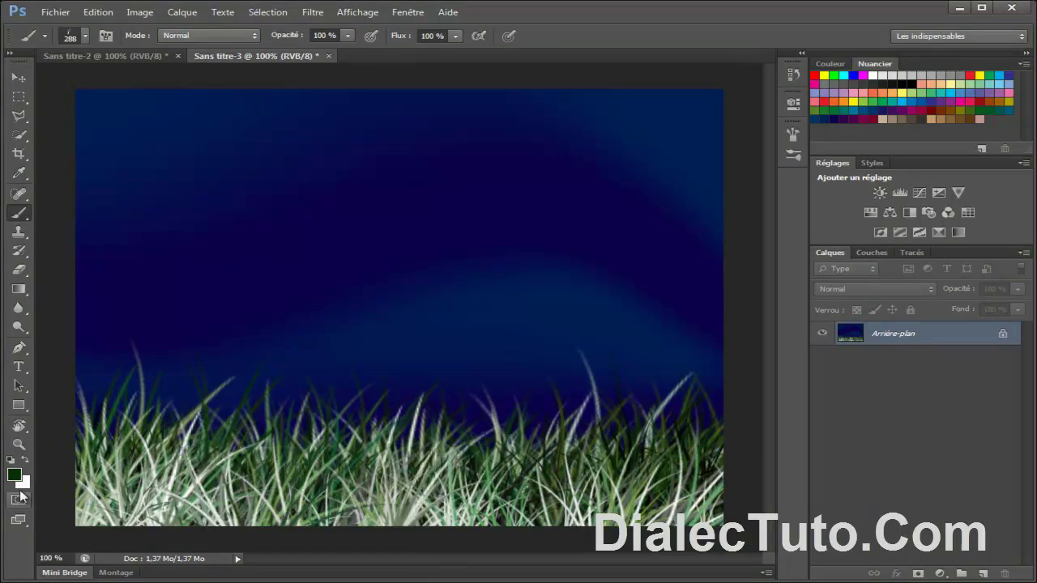
pyautogui.click(23, 483)
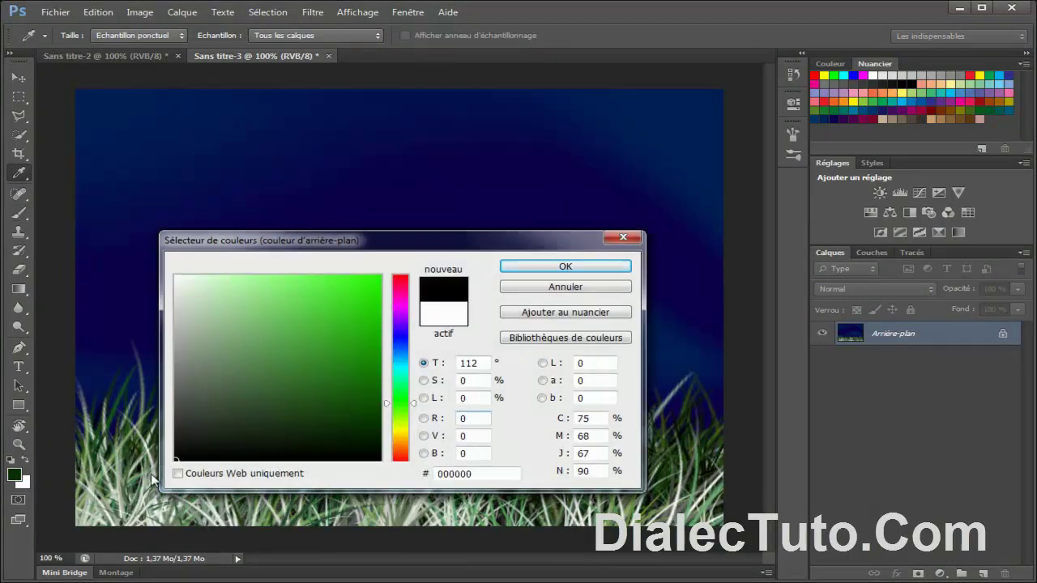
pyautogui.click(588, 267)
pyautogui.moveTo(114, 502)
pyautogui.mouseDown()
pyautogui.moveTo(359, 527)
pyautogui.moveTo(753, 510)
pyautogui.moveTo(279, 536)
pyautogui.moveTo(429, 536)
pyautogui.moveTo(178, 536)
pyautogui.moveTo(735, 513)
pyautogui.moveTo(531, 541)
pyautogui.moveTo(60, 522)
pyautogui.moveTo(585, 538)
pyautogui.moveTo(672, 510)
pyautogui.mouseUp()
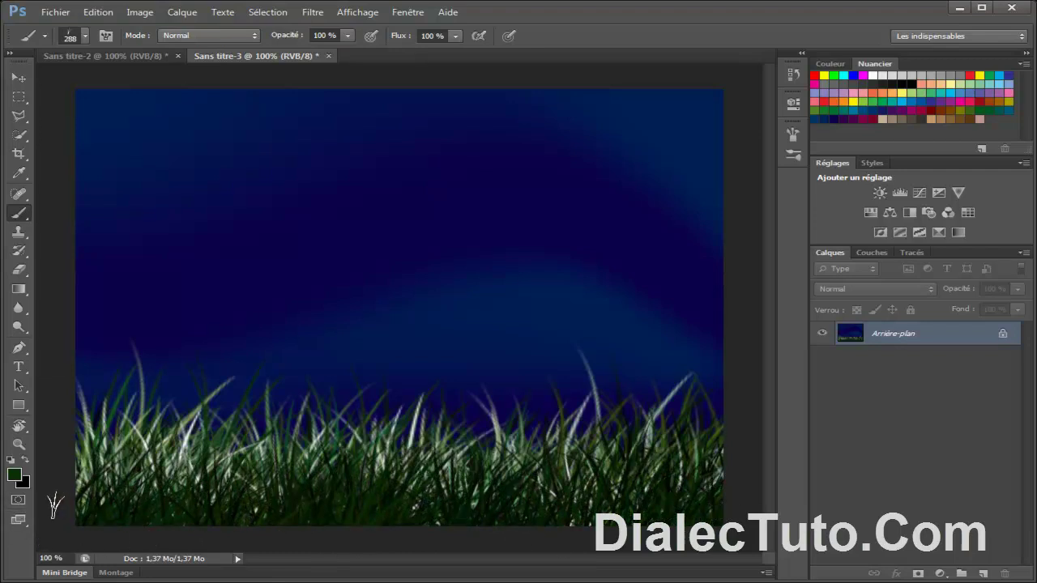
pyautogui.moveTo(250, 506)
pyautogui.mouseDown()
pyautogui.moveTo(689, 526)
pyautogui.moveTo(521, 542)
pyautogui.moveTo(154, 535)
pyautogui.moveTo(685, 531)
pyautogui.mouseUp()
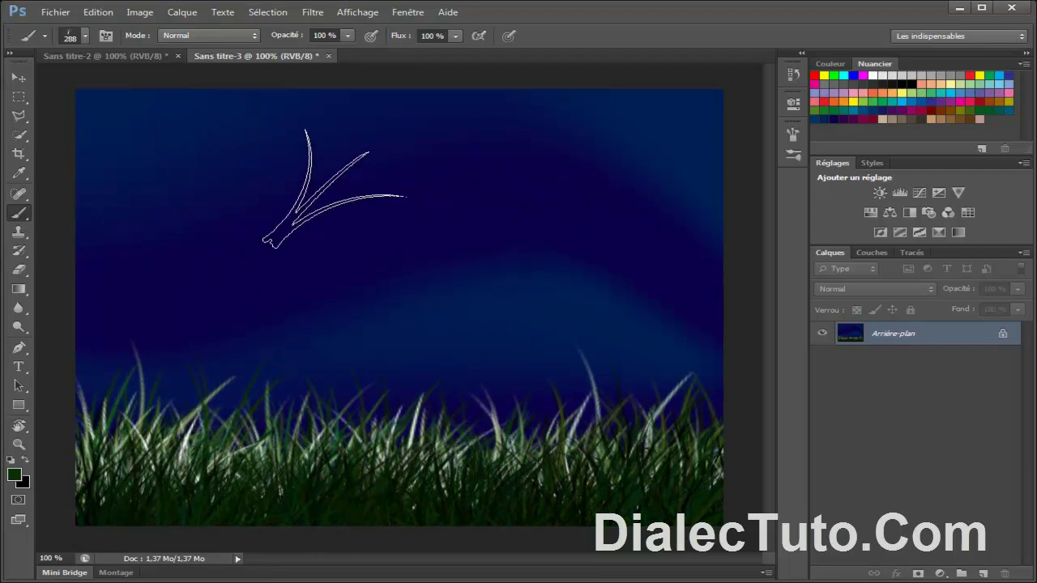
# Select the 55 px star brush tip, reduce its size to 24 px and set the foreground colour to white
pyautogui.rightClick(332, 188)
pyautogui.moveTo(519, 386); pyautogui.dragTo(528, 371)
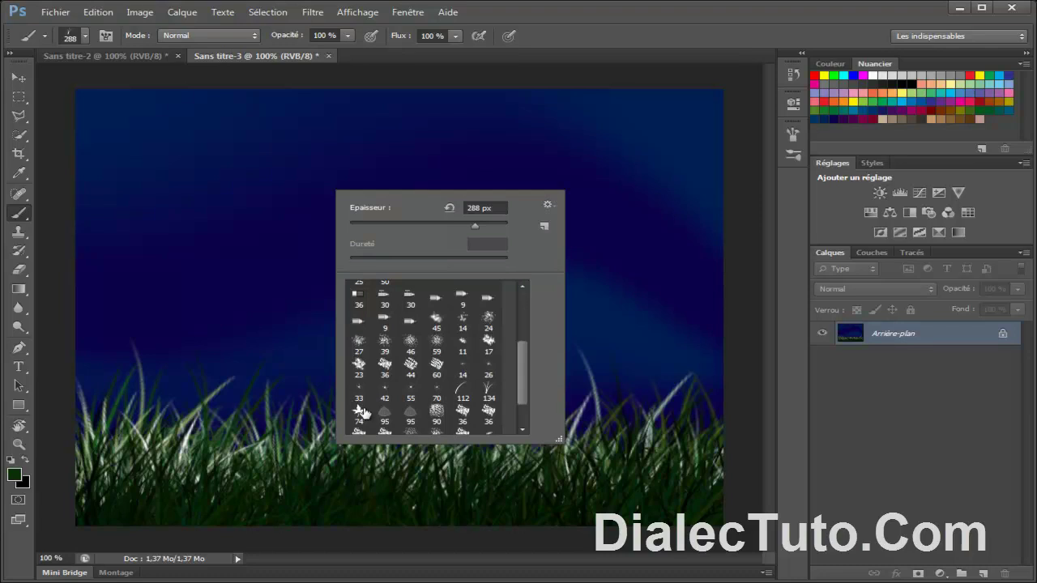
pyautogui.click(411, 393)
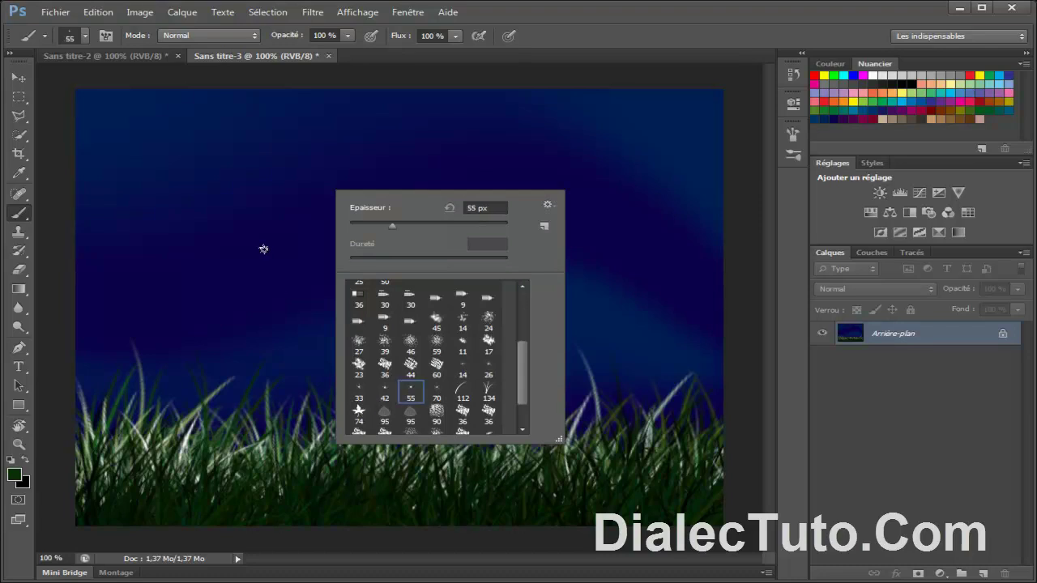
pyautogui.moveTo(390, 223); pyautogui.dragTo(372, 226)
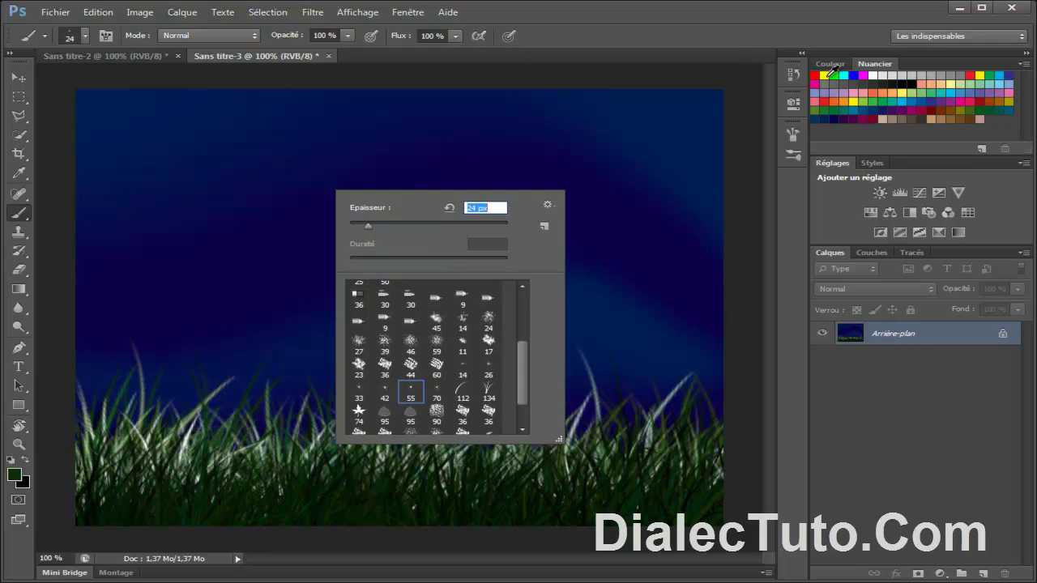
pyautogui.click(873, 76)
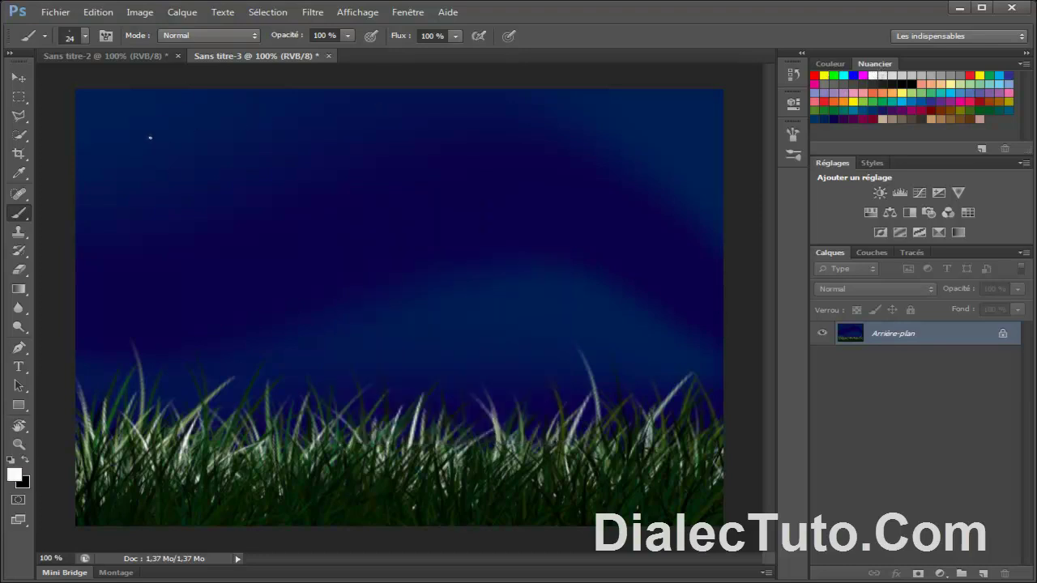
# Place white stars in the night sky at brush sizes 31 px and 43 px
pyautogui.rightClick(373, 175)
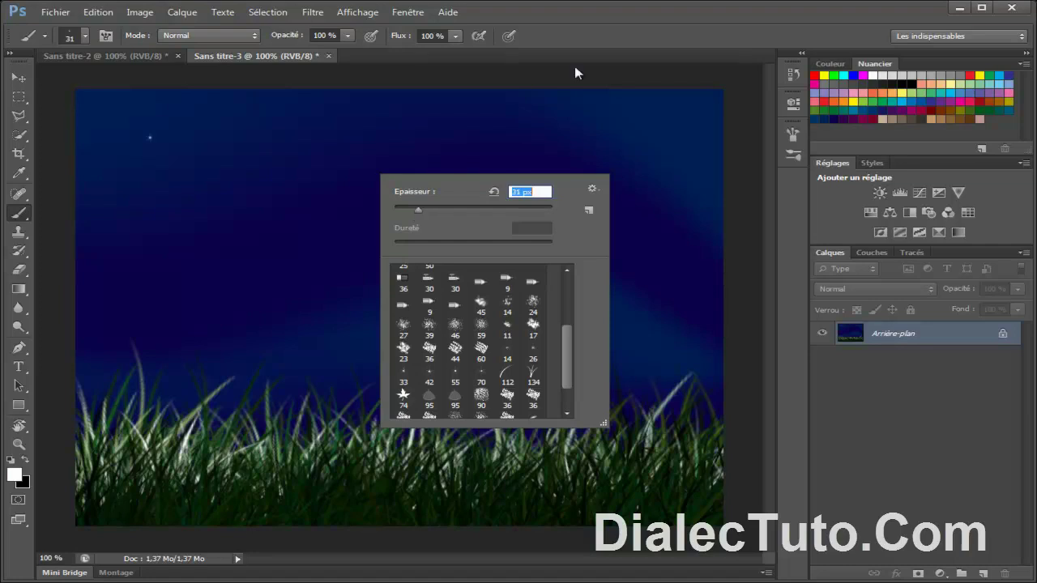
pyautogui.click(595, 70)
pyautogui.rightClick(381, 197)
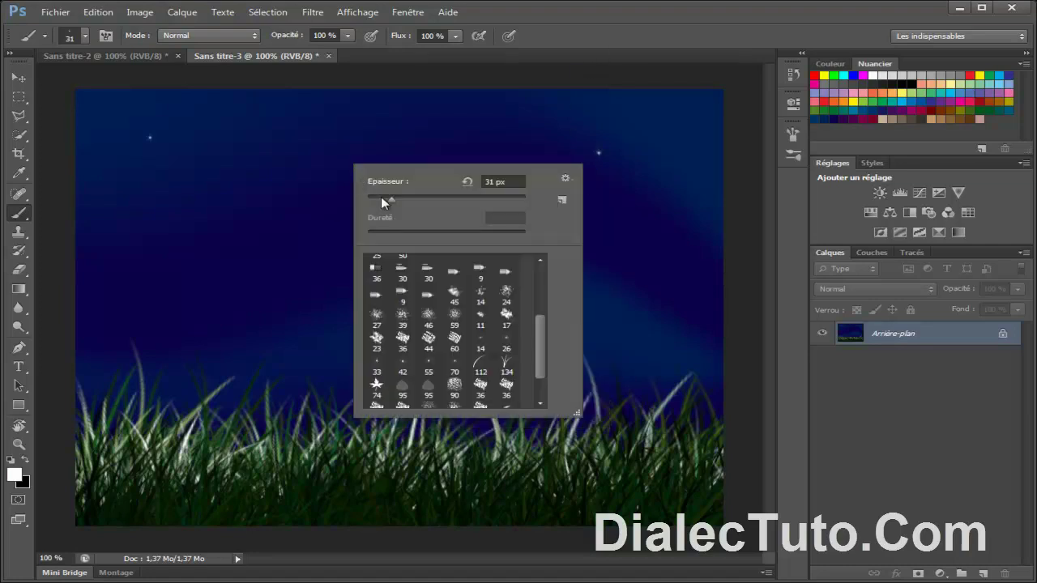
pyautogui.moveTo(394, 200); pyautogui.dragTo(398, 199)
pyautogui.click(582, 35)
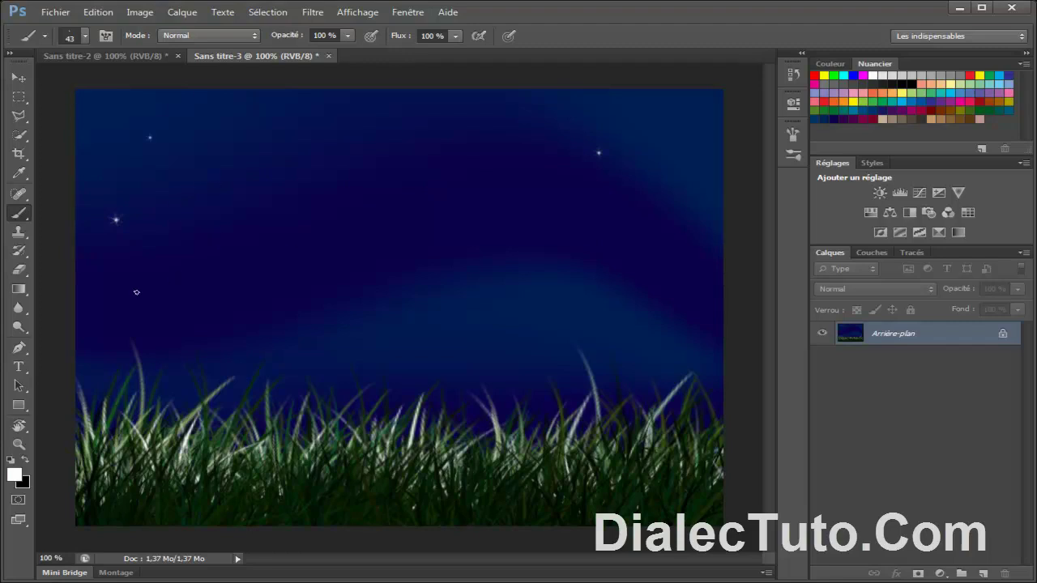
# Add small white stars at brush size 21 px, and enlarge the brush for a brighter star in the upper sky
pyautogui.rightClick(433, 180)
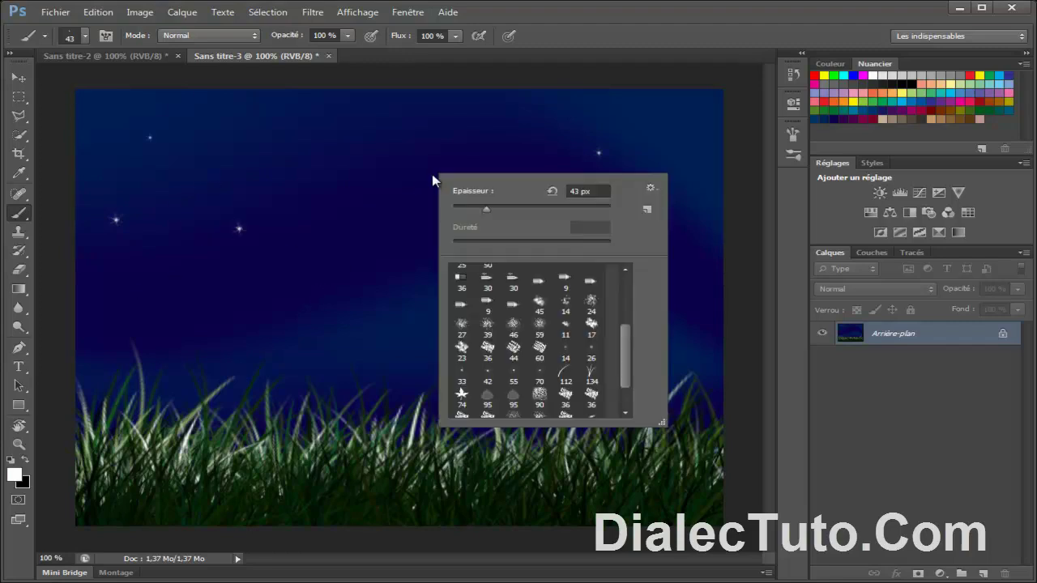
pyautogui.moveTo(481, 207); pyautogui.dragTo(467, 207)
pyautogui.click(620, 43)
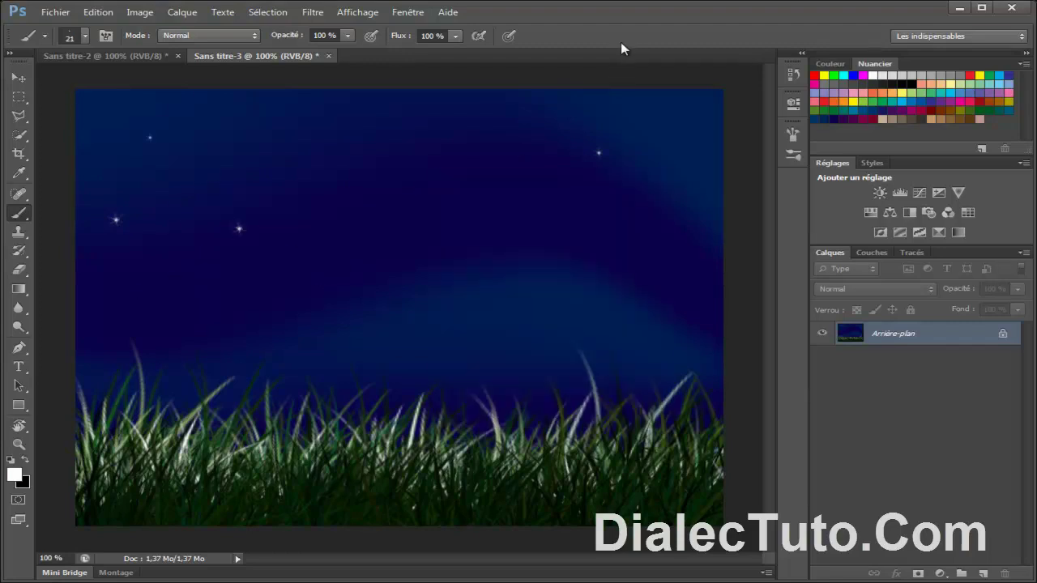
pyautogui.rightClick(498, 178)
pyautogui.moveTo(538, 212); pyautogui.dragTo(542, 212)
pyautogui.click(519, 156)
# Set the foreground colour to yellow, add yellow stars of different sizes to the sky and switch to the Move tool
pyautogui.click(824, 75)
pyautogui.rightClick(356, 251)
pyautogui.moveTo(396, 282); pyautogui.dragTo(409, 284)
pyautogui.click(167, 191)
pyautogui.click(18, 77)
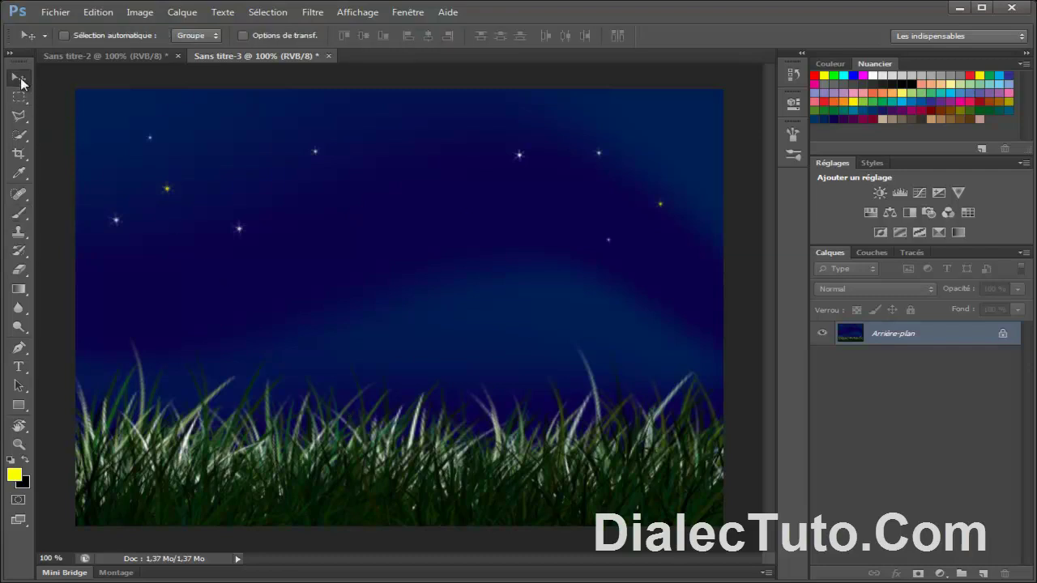